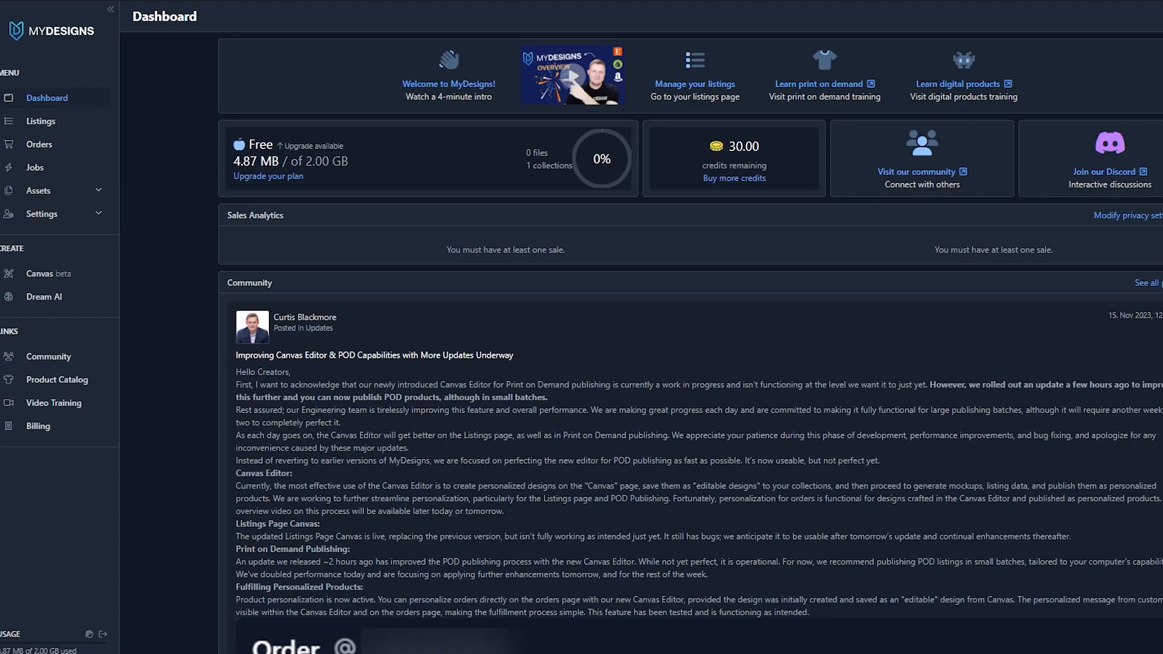
# Open the Listings page and start an image mockup for the selected "cool art design" listing
pyautogui.click(41, 126)
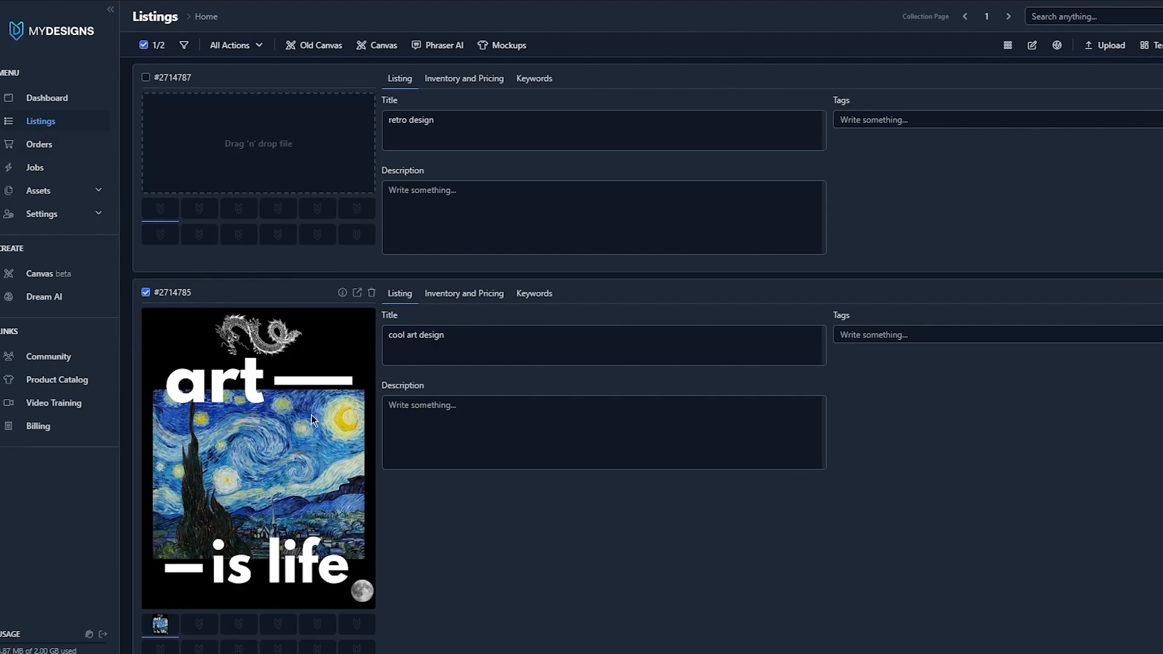
pyautogui.scroll(-1, 311, 416)
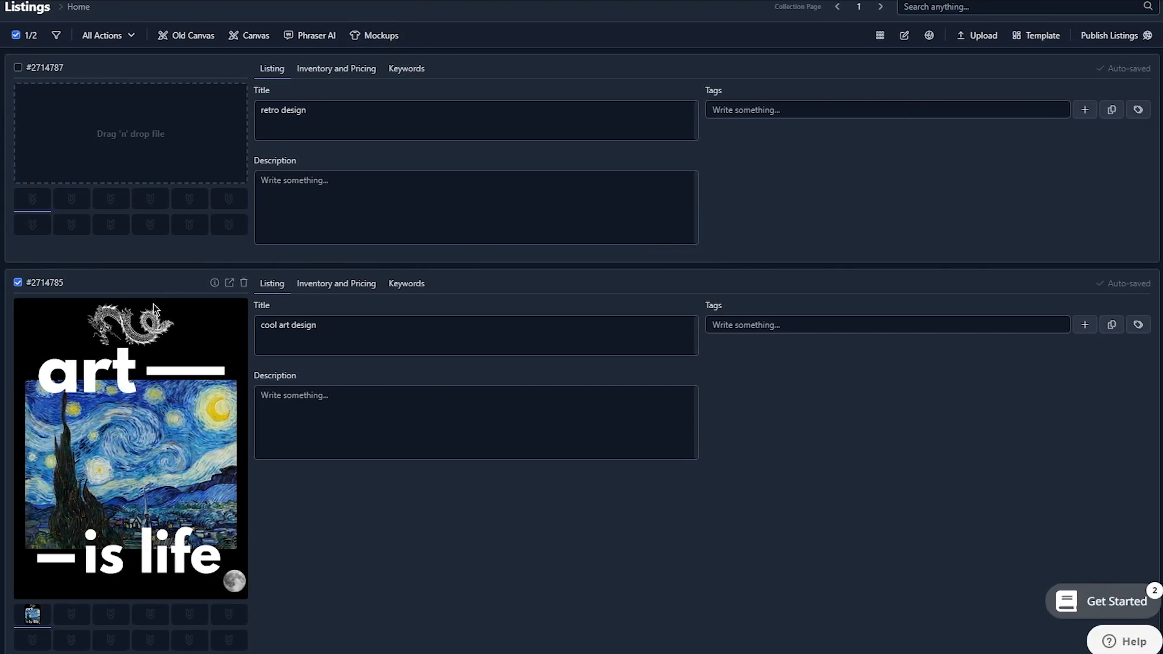
pyautogui.click(375, 43)
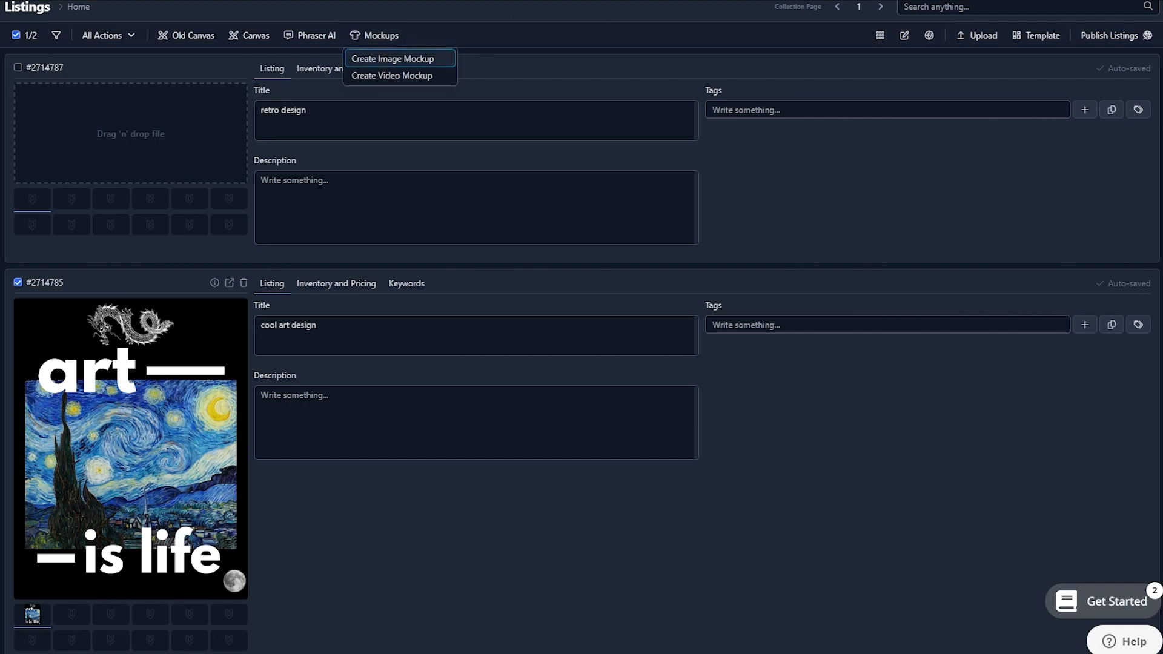
pyautogui.click(394, 59)
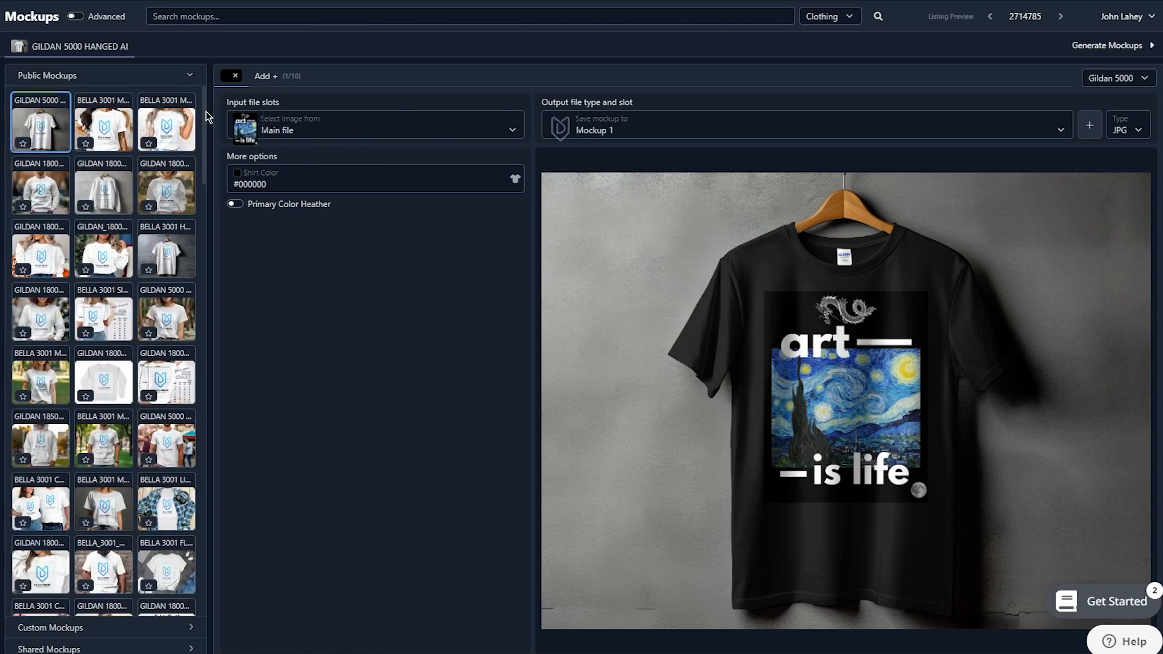
# Browse the public clothing mockups and choose the BELLA 3001 MODEL 01 mockup
pyautogui.moveTo(204, 111); pyautogui.dragTo(207, 518)
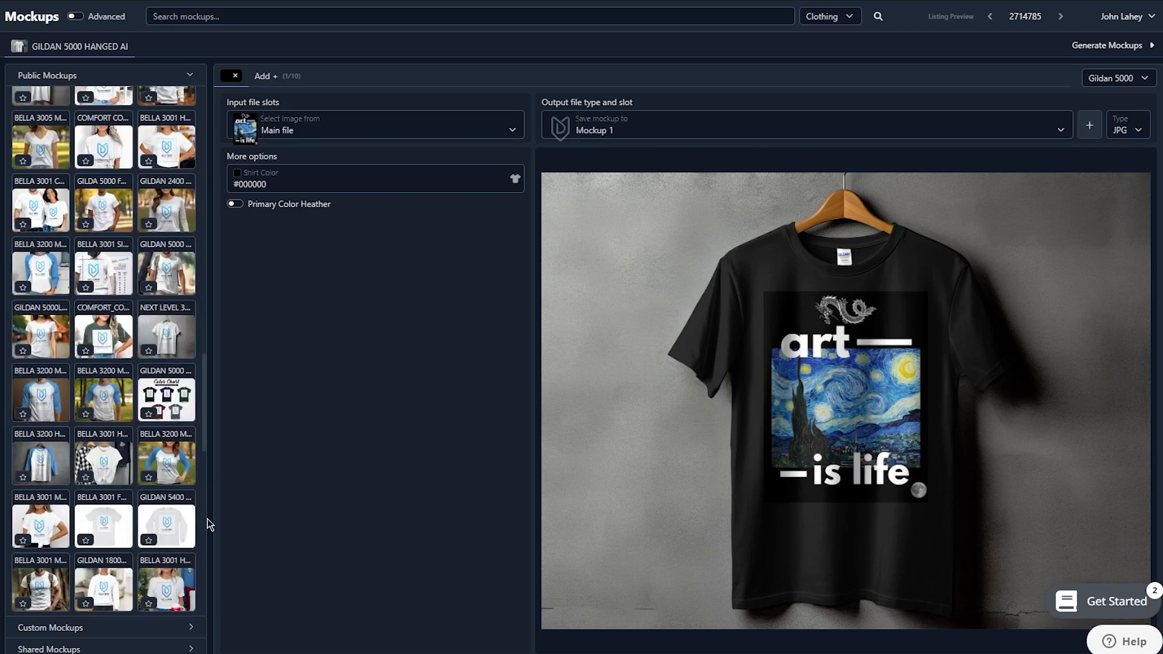
pyautogui.moveTo(206, 337); pyautogui.dragTo(219, 4)
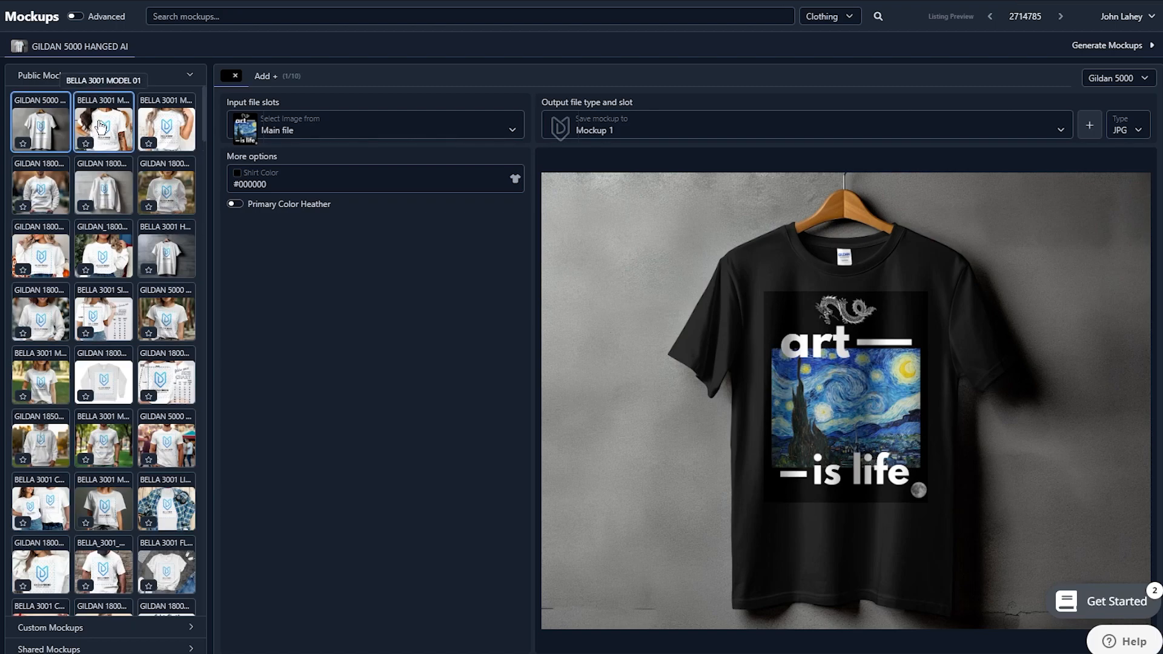
pyautogui.click(102, 127)
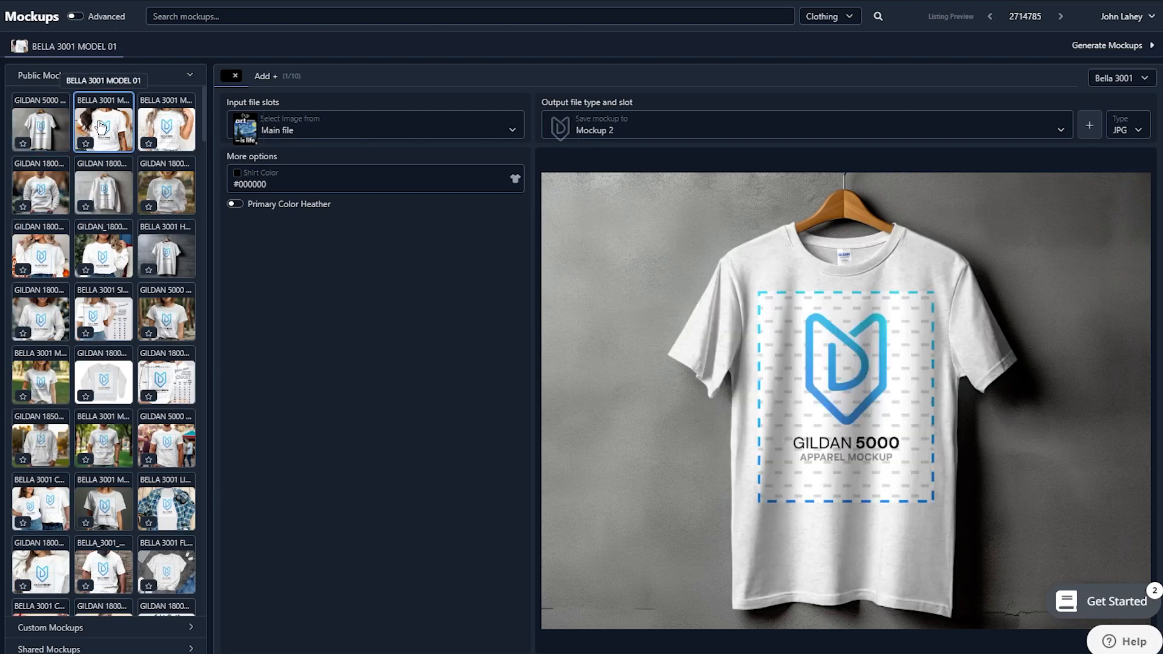
# Try Mockup 1 as the input image source and switch back to Main file
pyautogui.click(321, 132)
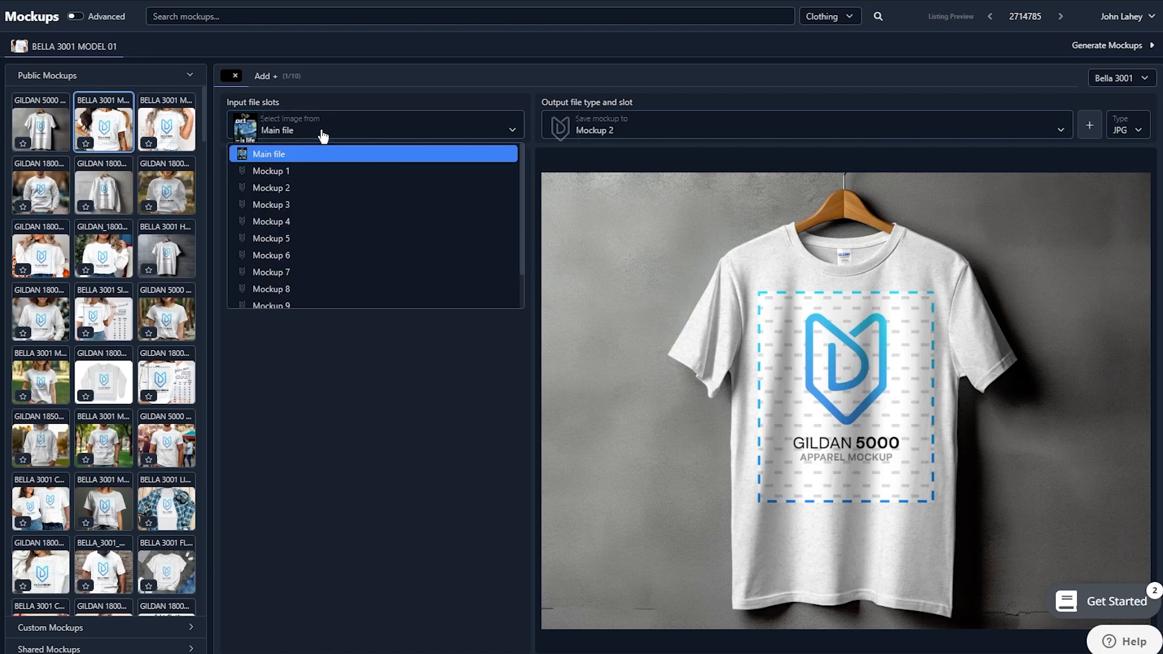
pyautogui.click(288, 173)
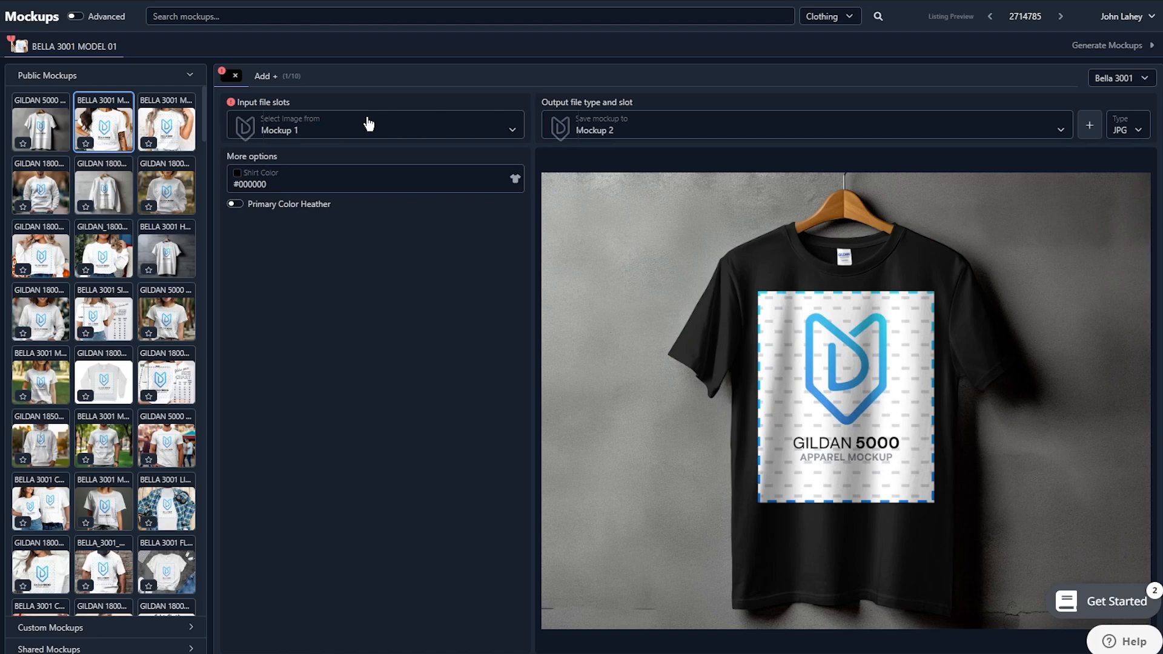
pyautogui.click(368, 124)
pyautogui.click(295, 154)
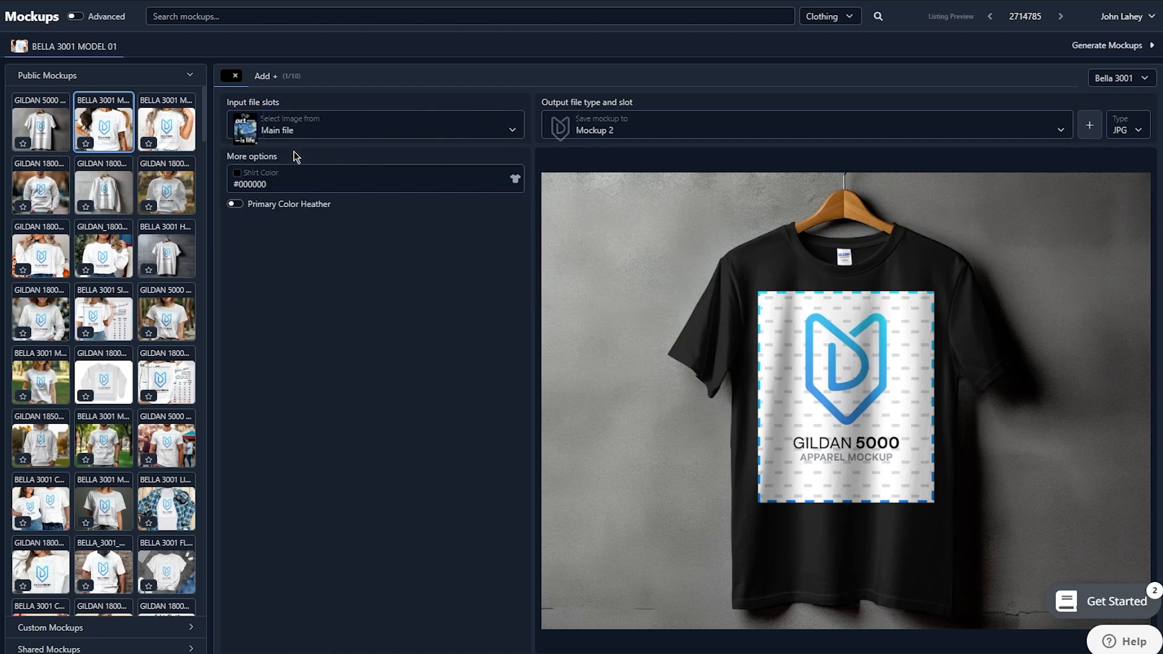
# Select the GILDAN 5000 HANGED AI mockup and set its output slot to Main file
pyautogui.click(266, 77)
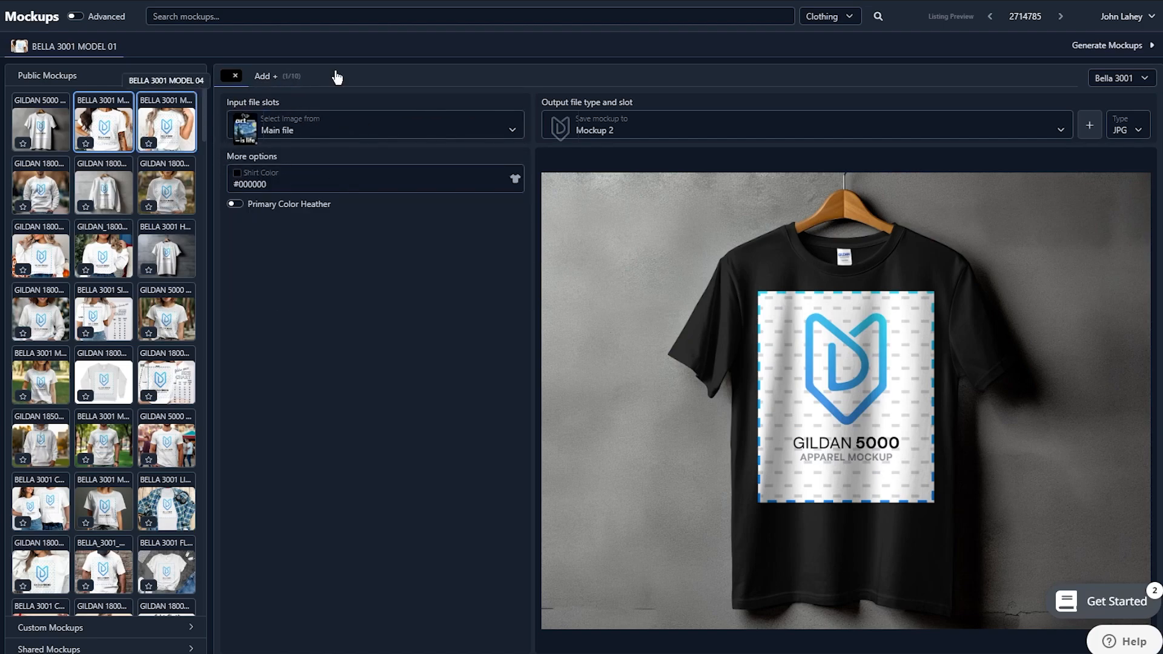
pyautogui.click(45, 129)
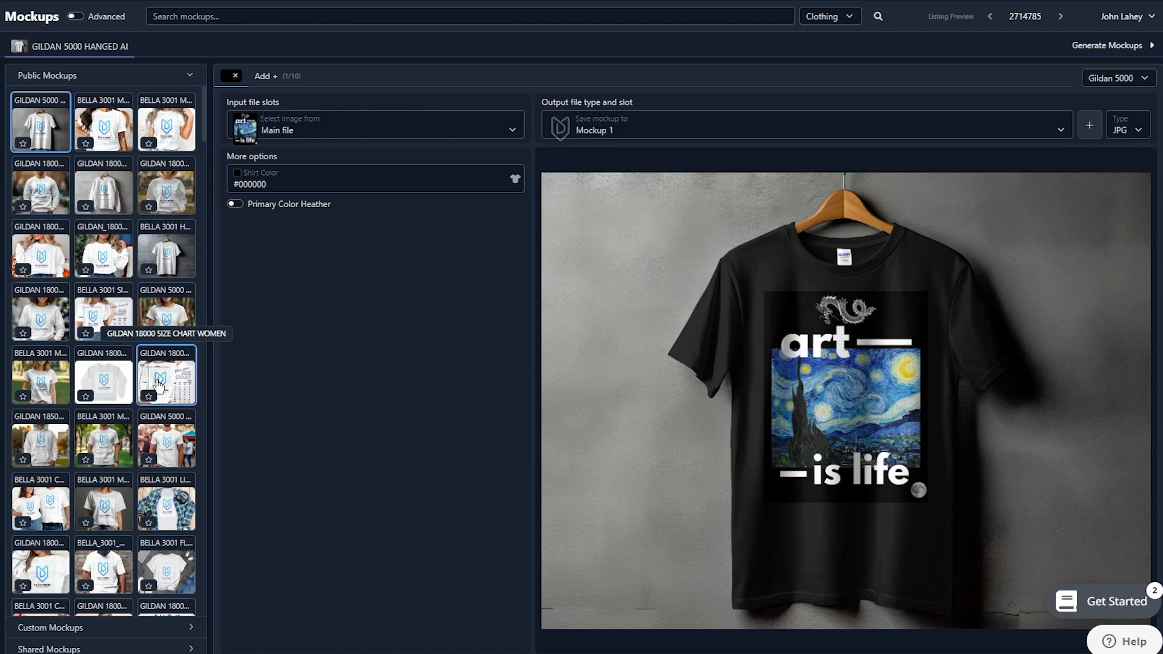
pyautogui.scroll(-10, 159, 384)
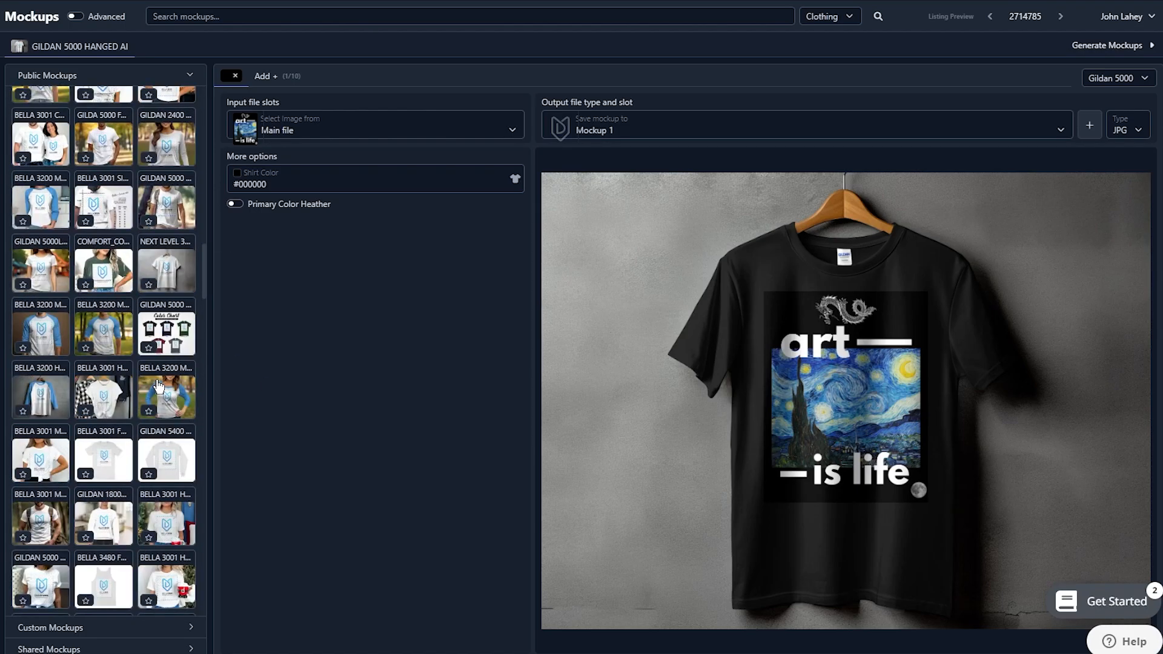
pyautogui.scroll(-10, 158, 385)
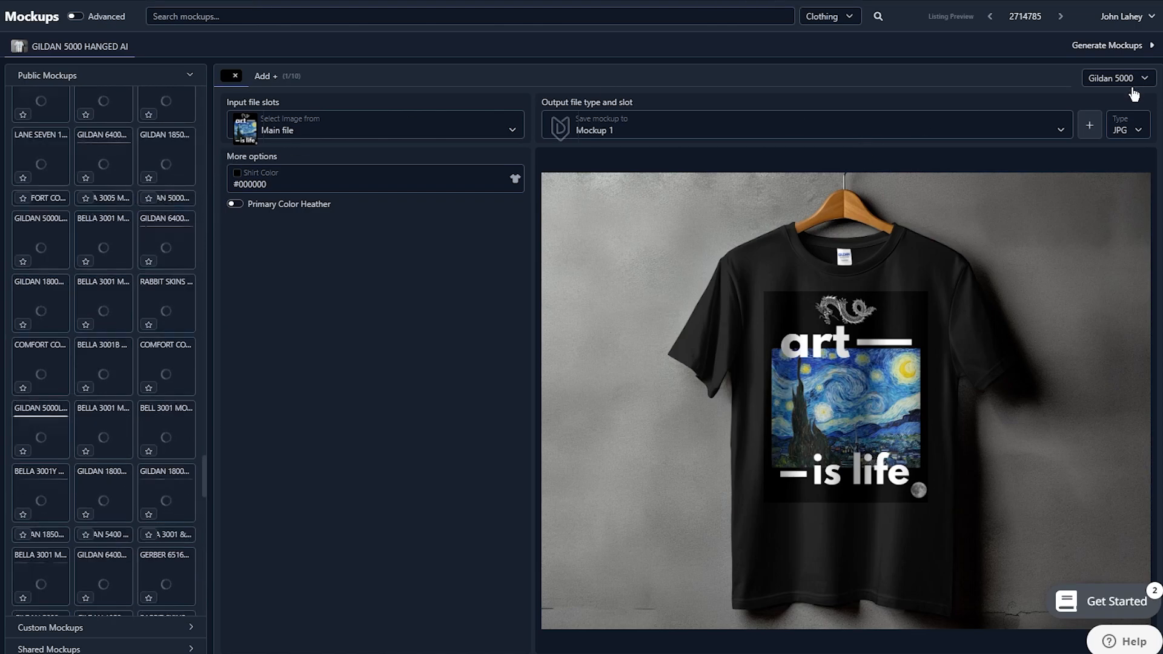
pyautogui.click(1029, 131)
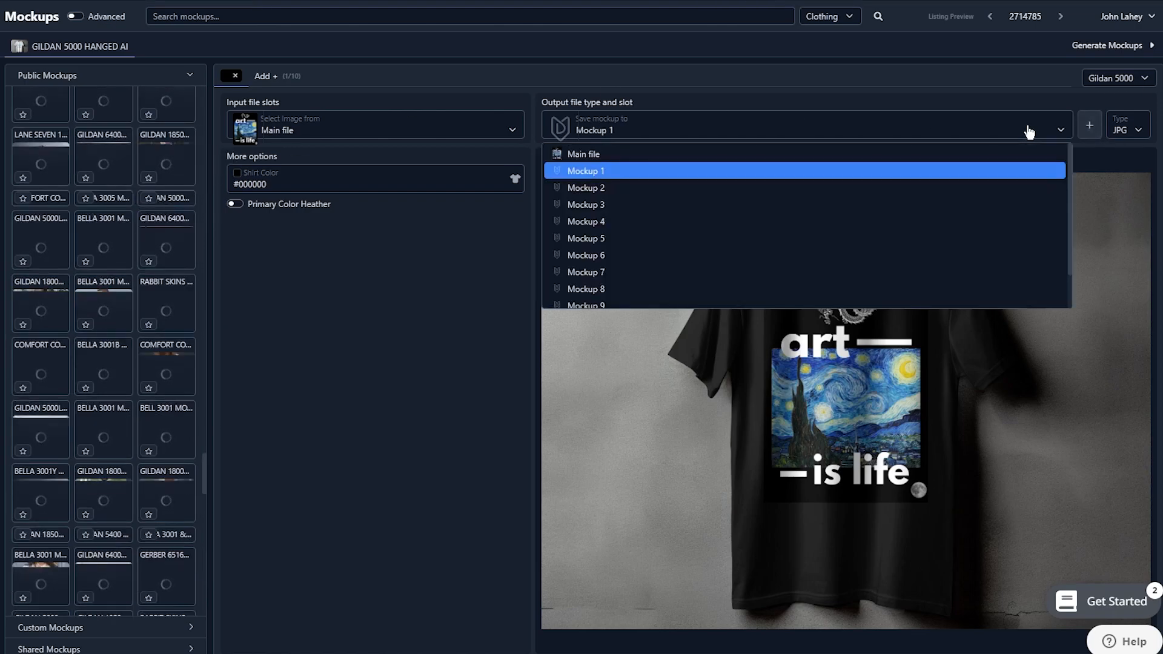
pyautogui.click(853, 155)
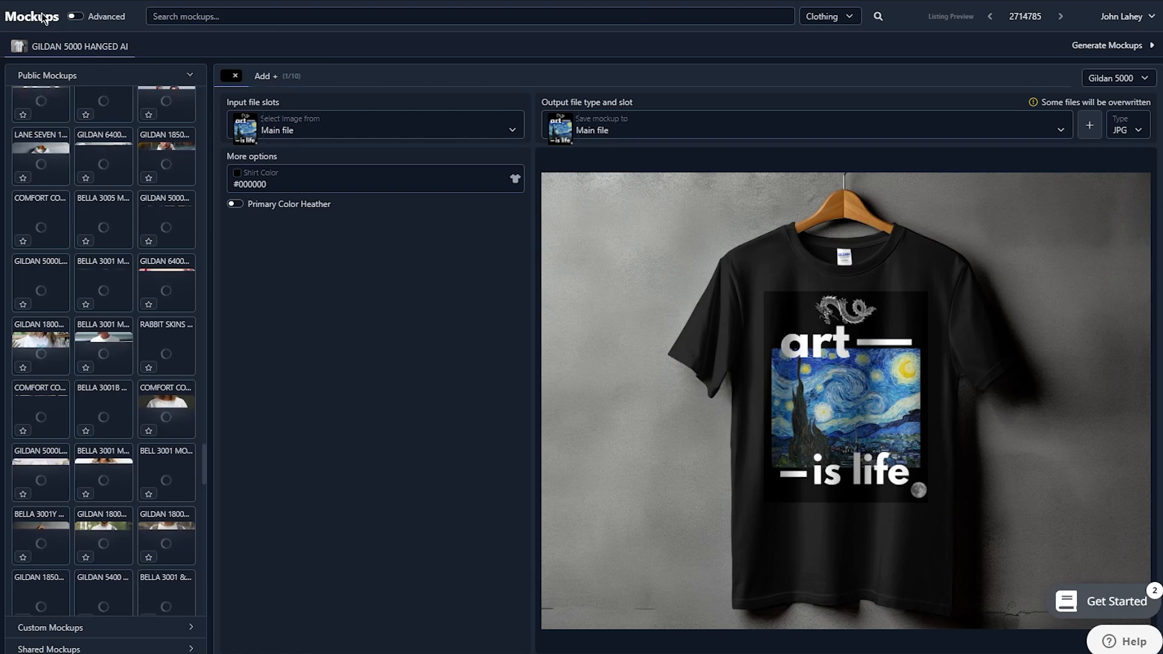
# Try to enable Advanced mockup mode, dismiss the warning, and return to the Listings page
pyautogui.click(75, 17)
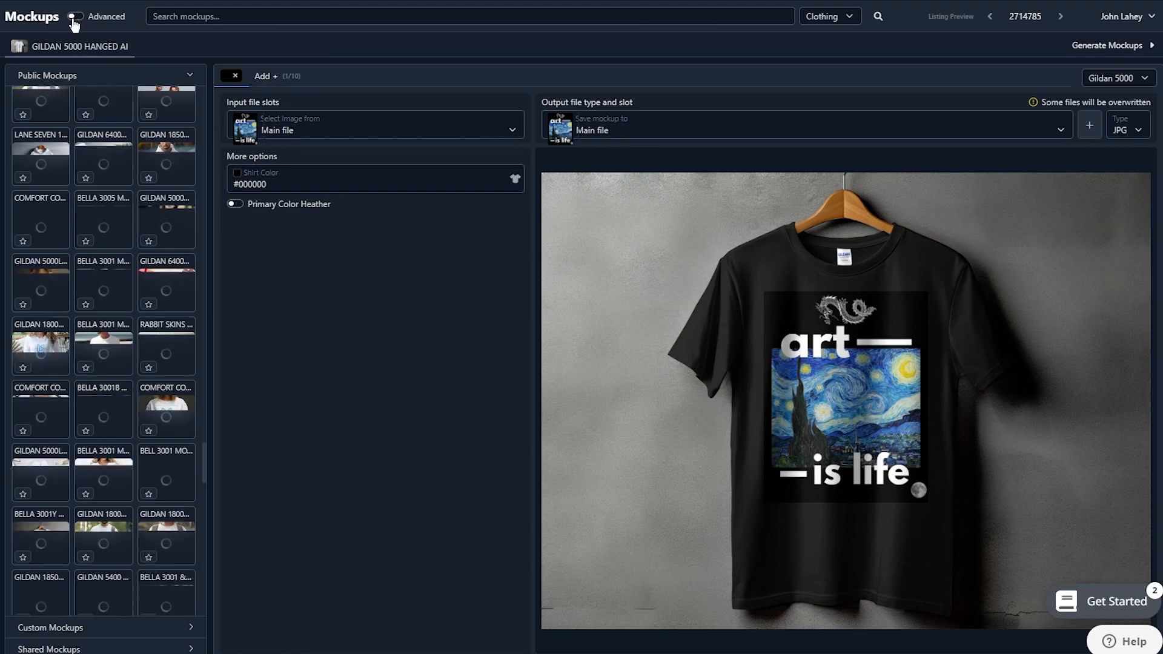
pyautogui.click(20, 48)
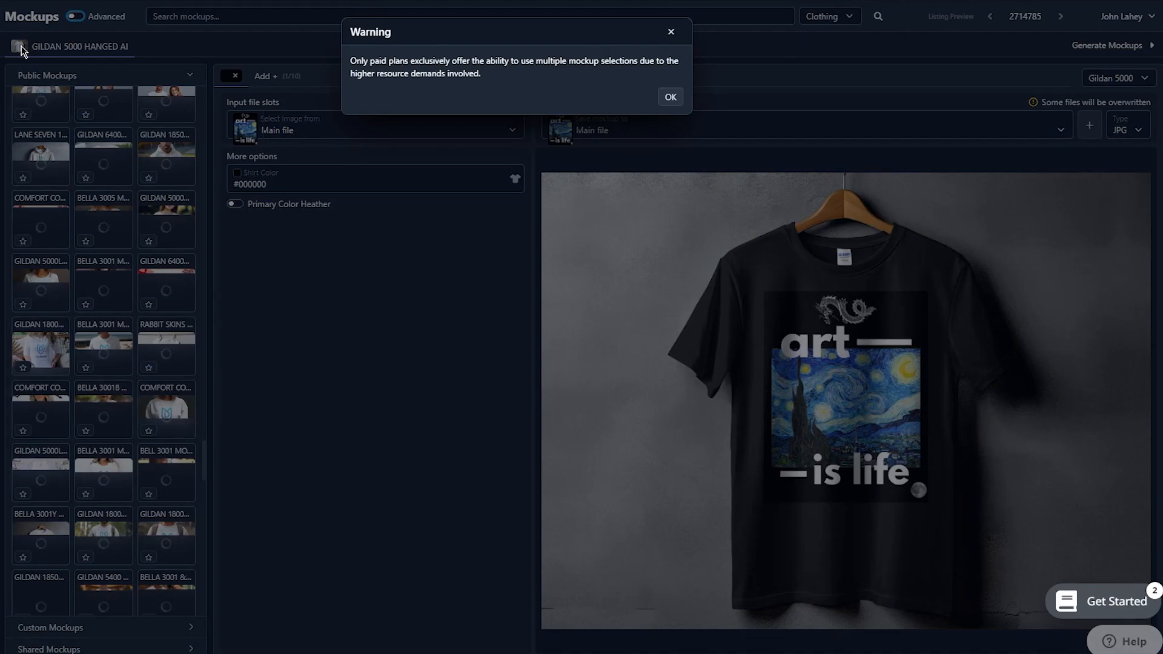
pyautogui.click(670, 101)
pyautogui.click(670, 101)
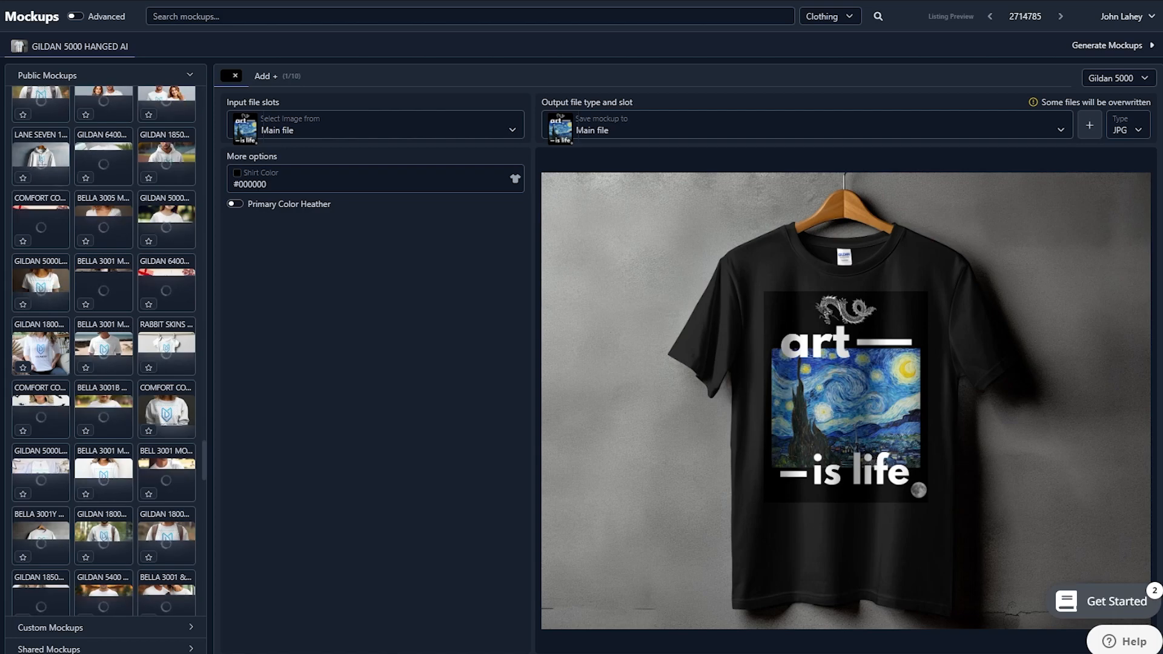
pyautogui.hotkey('alt', 'Left')
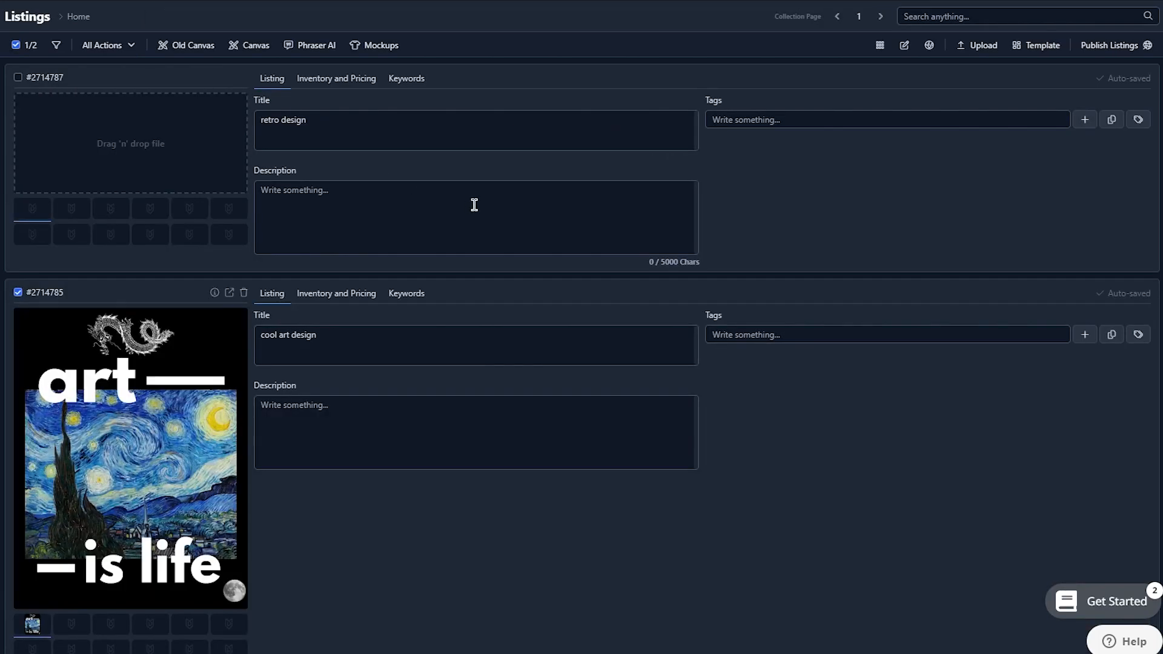
# Bulk-edit the selected "cool art design" listing, adding "T shirt premium" to the end of its title
pyautogui.scroll(-1, 475, 205)
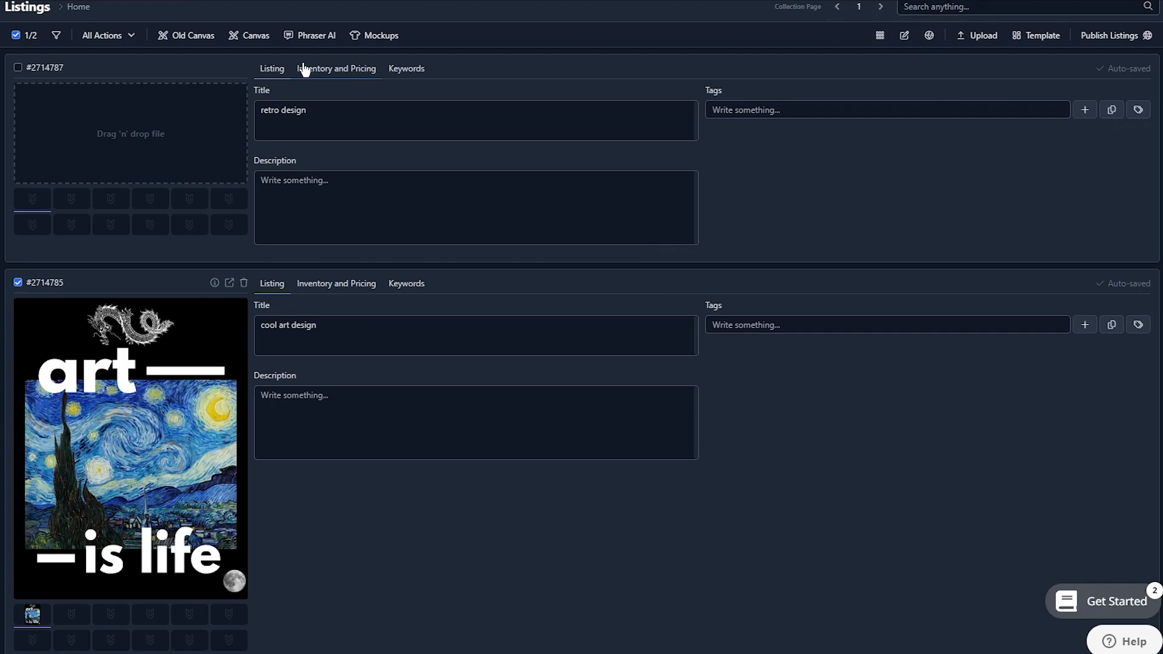
pyautogui.click(109, 35)
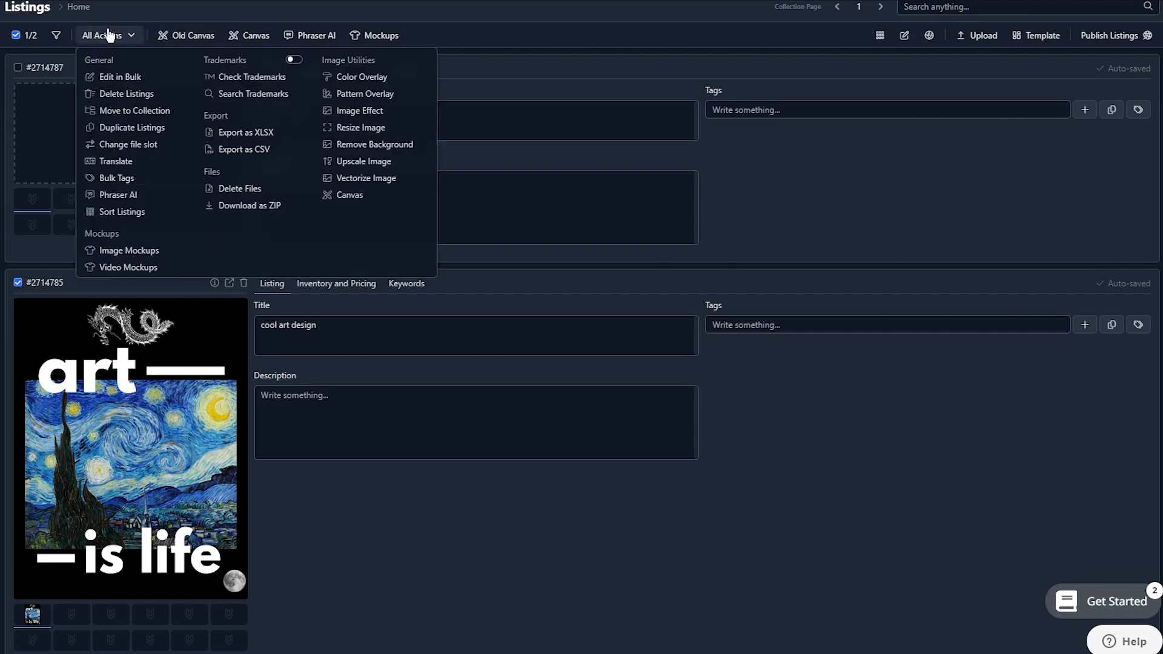
pyautogui.click(118, 77)
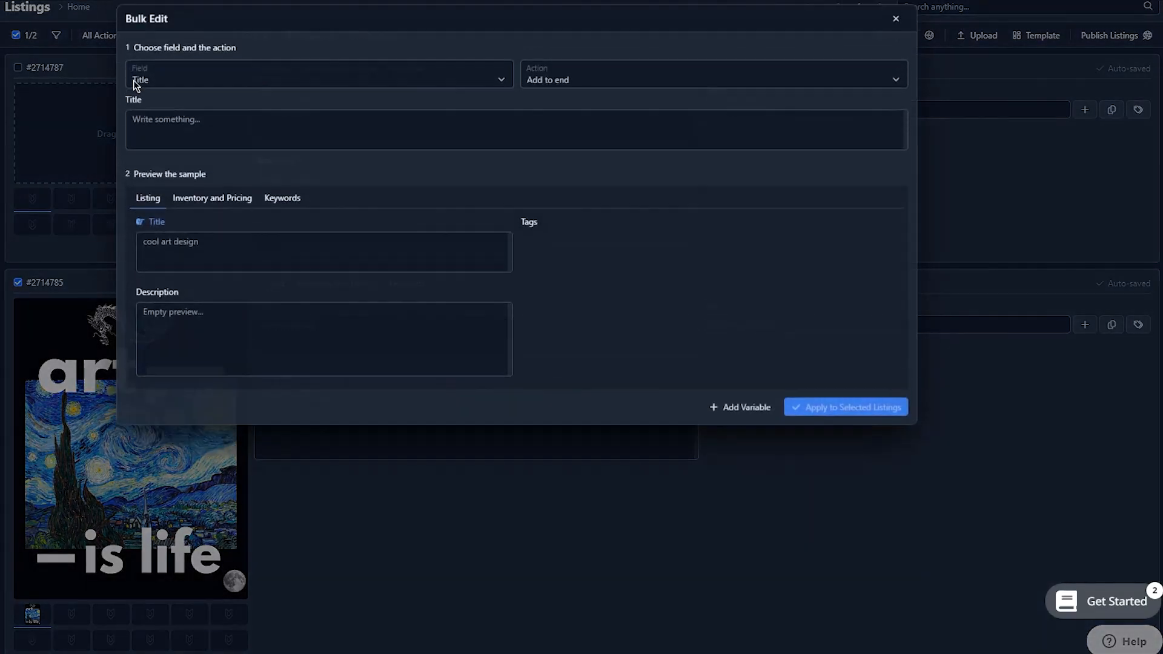
pyautogui.click(212, 95)
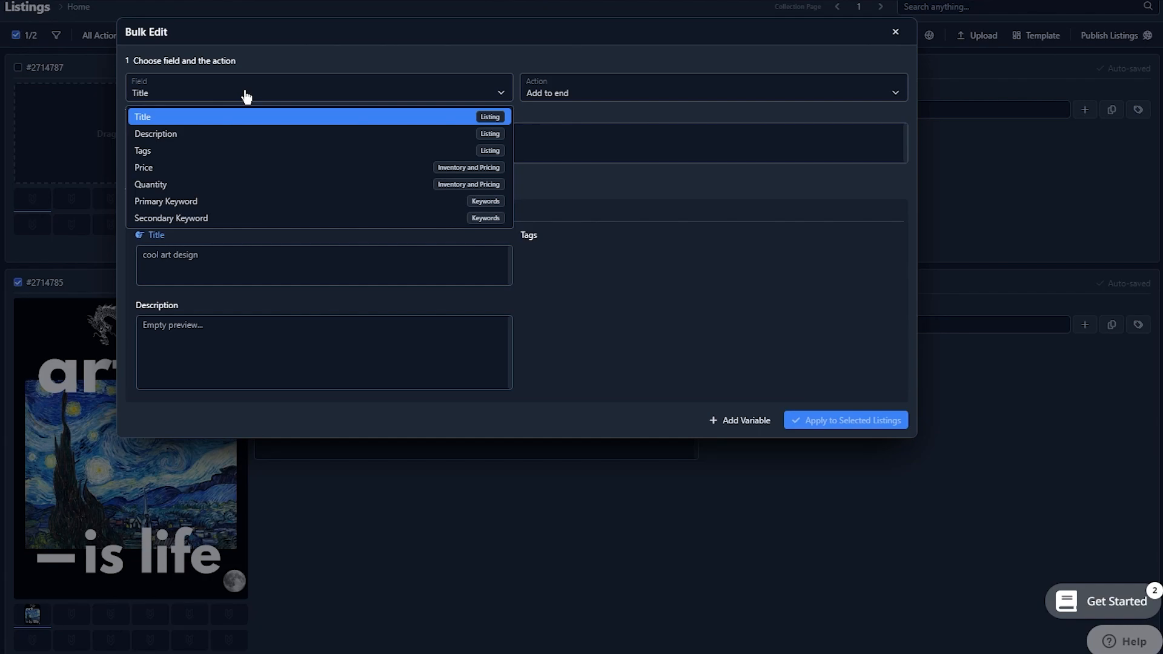
pyautogui.click(246, 96)
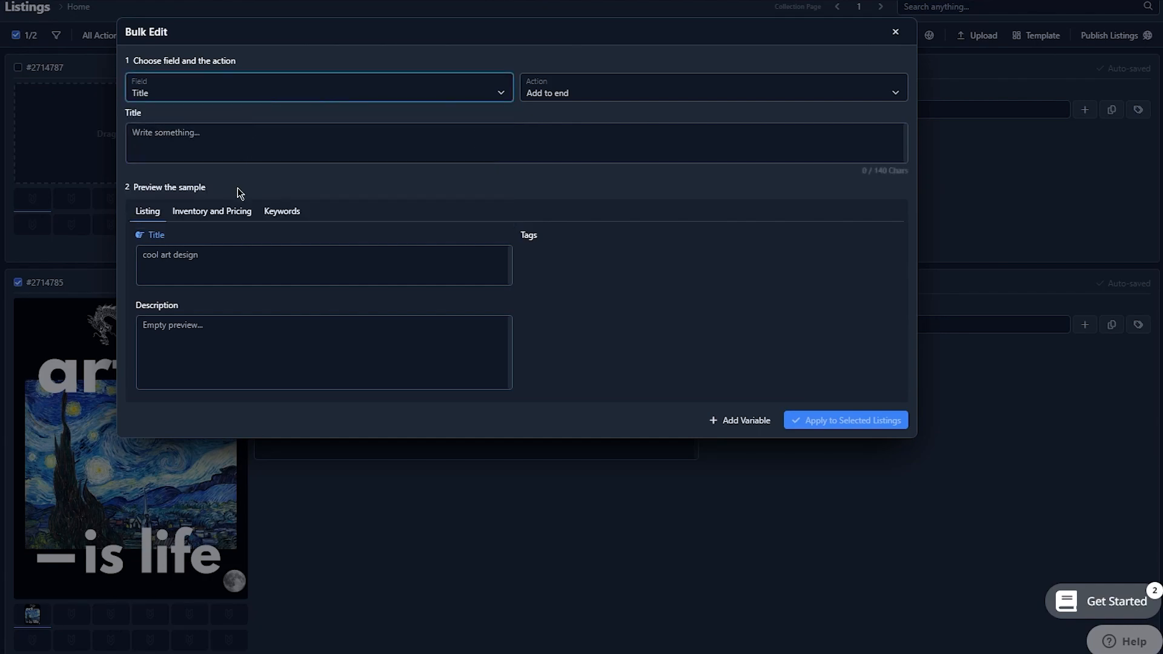
pyautogui.click(225, 140)
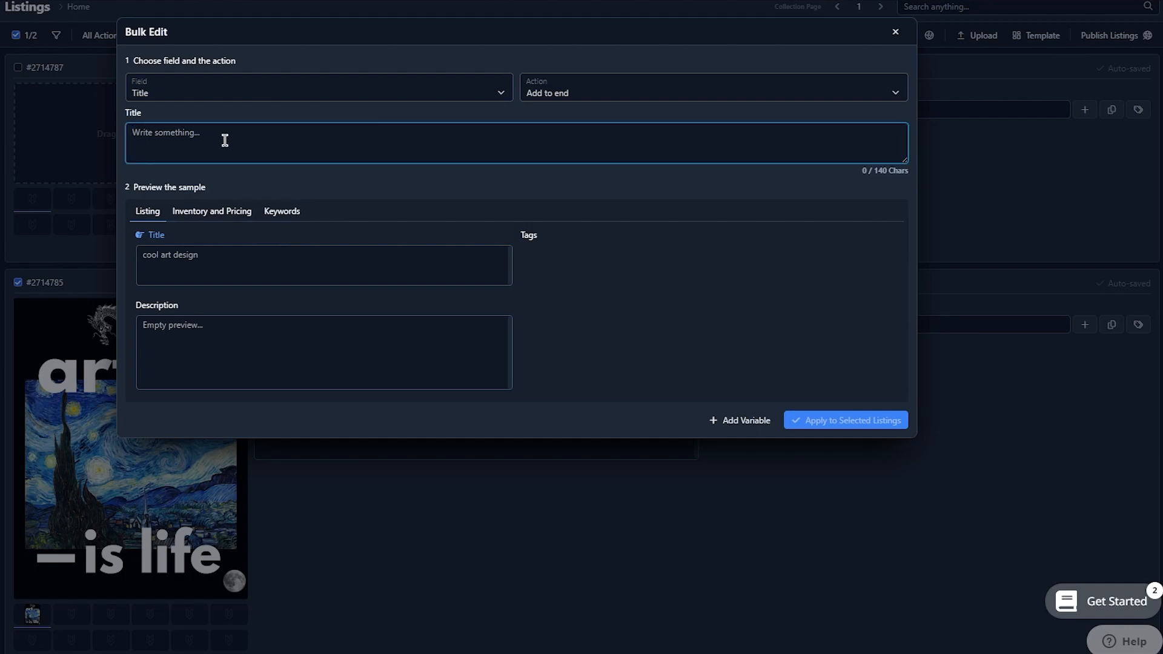
pyautogui.write('T shirt premium')
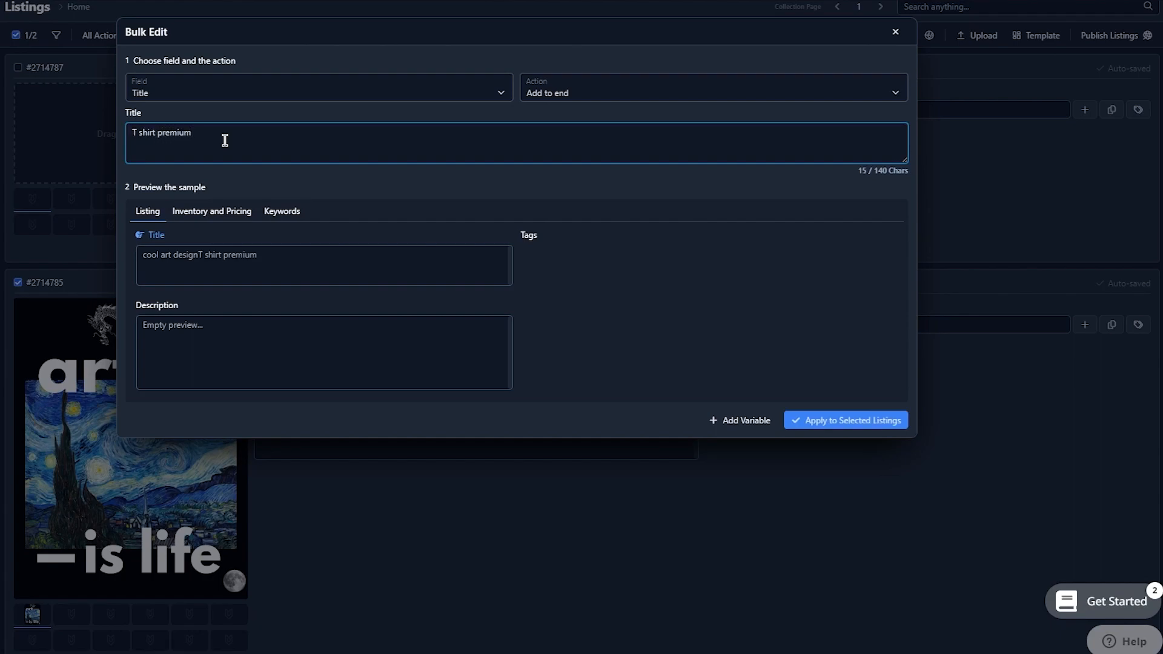
pyautogui.click(851, 422)
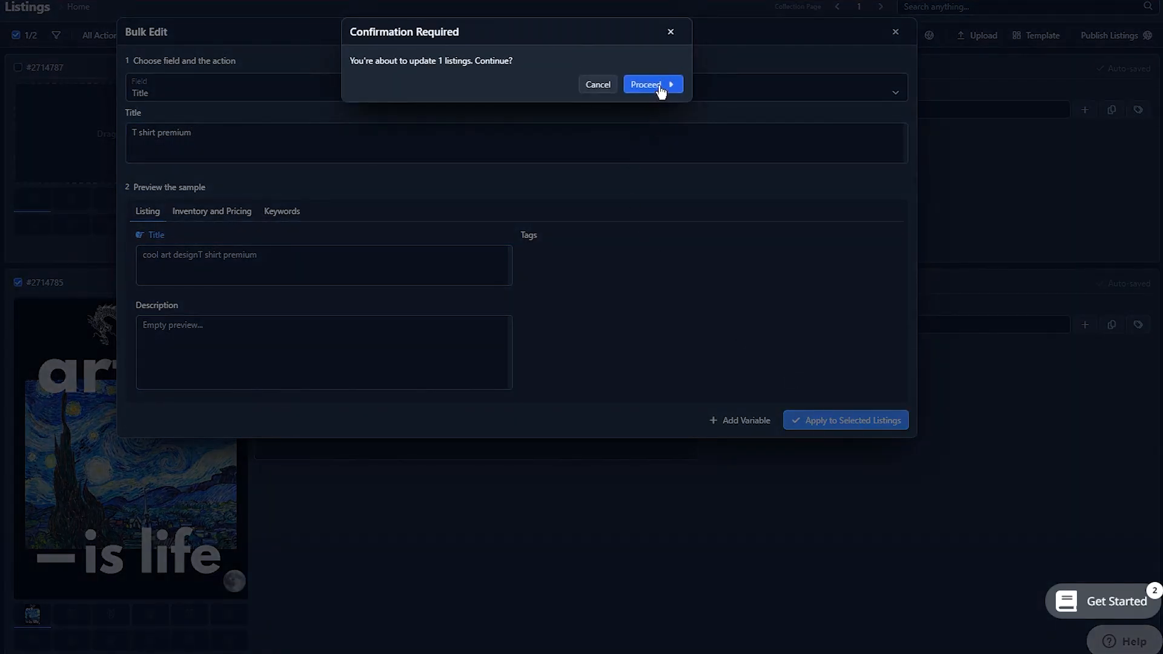
pyautogui.click(659, 87)
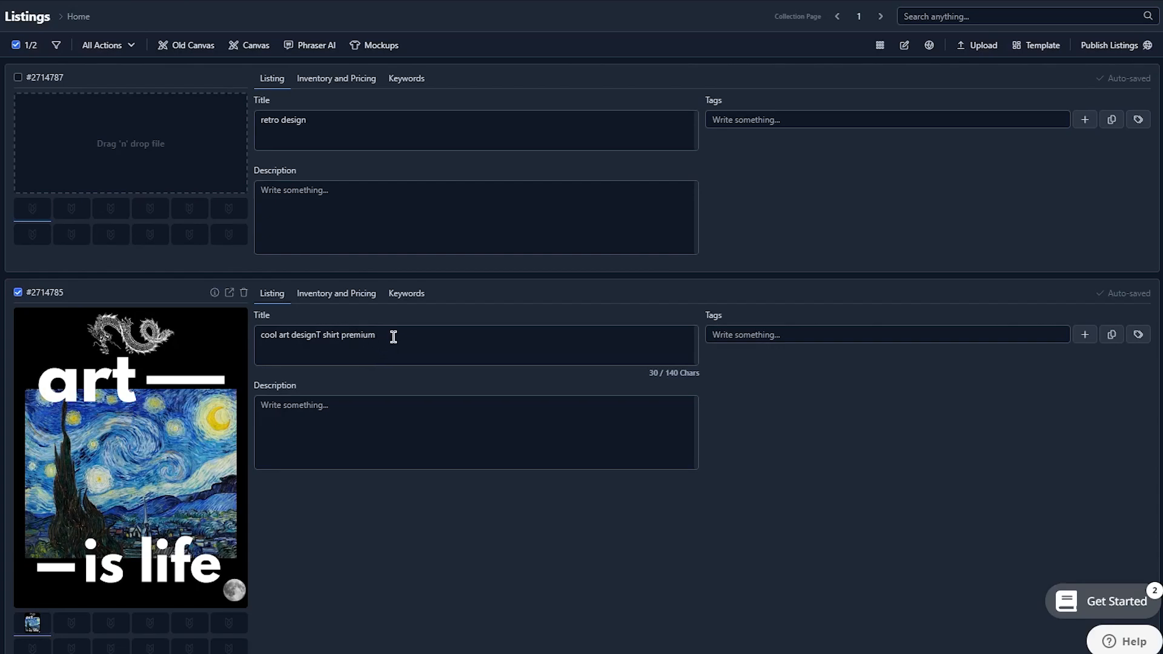
pyautogui.moveTo(379, 337); pyautogui.dragTo(255, 347)
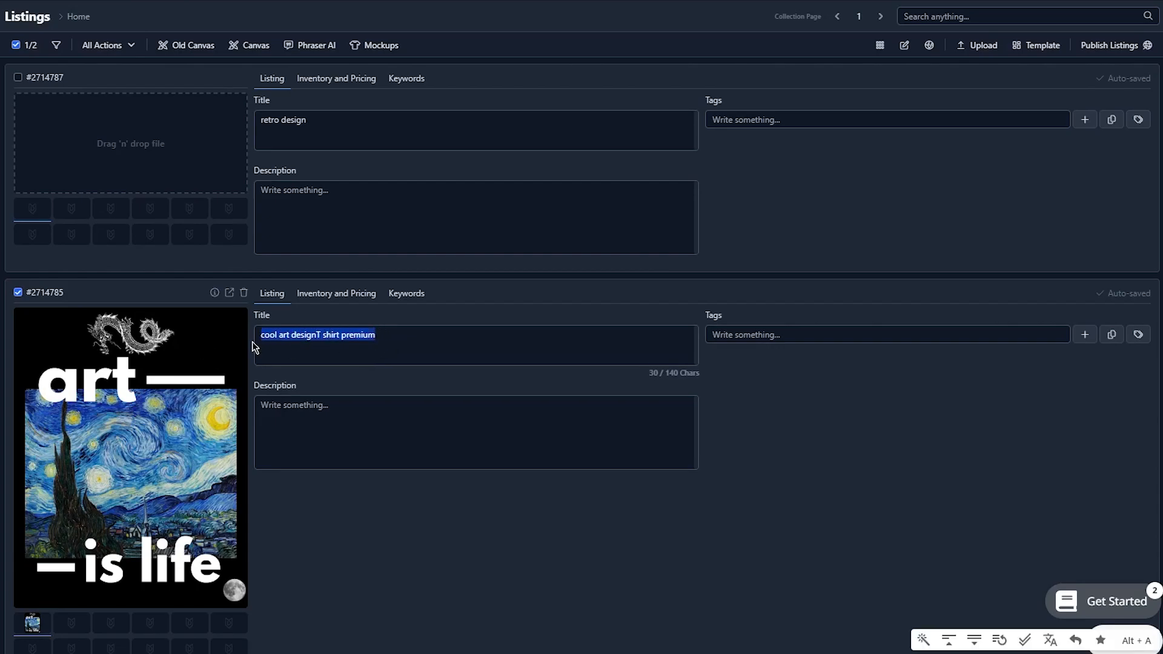
pyautogui.click(340, 347)
pyautogui.click(117, 47)
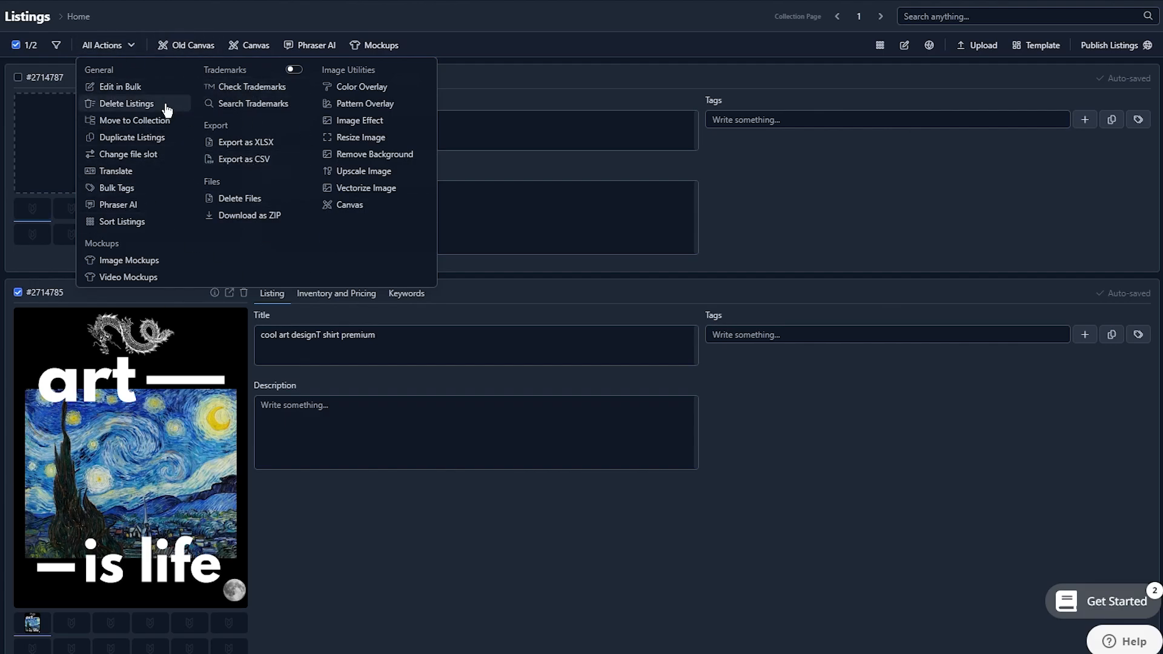
pyautogui.click(537, 23)
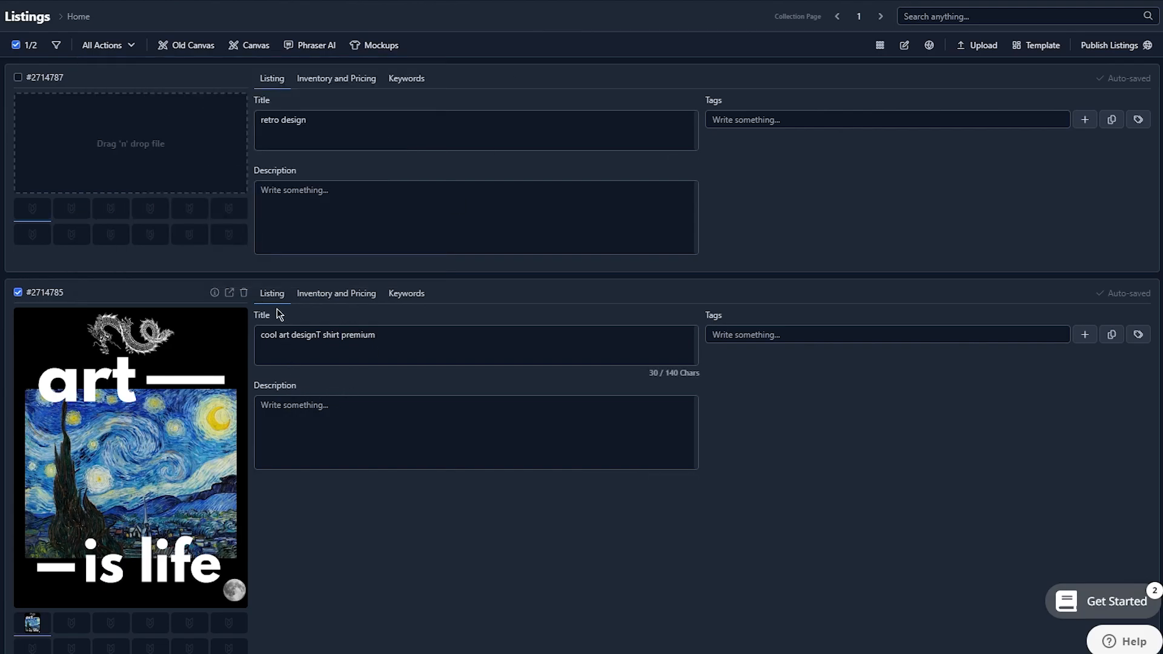
pyautogui.click(806, 333)
# Upload three DALL-E images as main files: the Alexandre the Great portrait, the abstract Picasso design and the vaporwave Ferrari
pyautogui.click(999, 51)
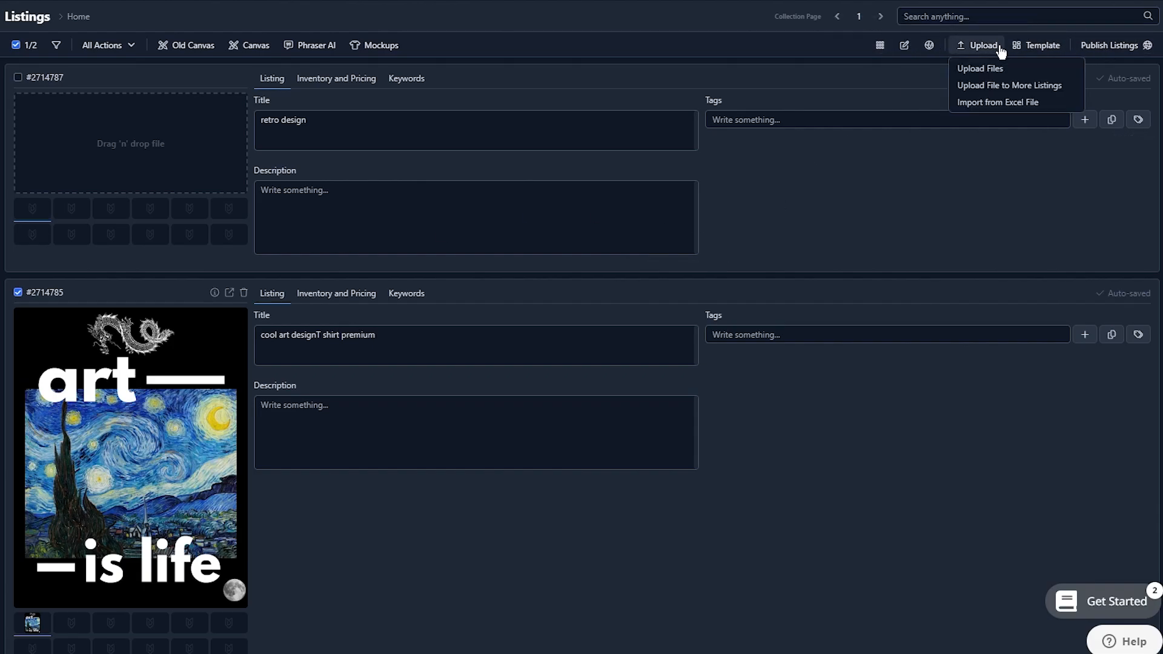
pyautogui.click(994, 70)
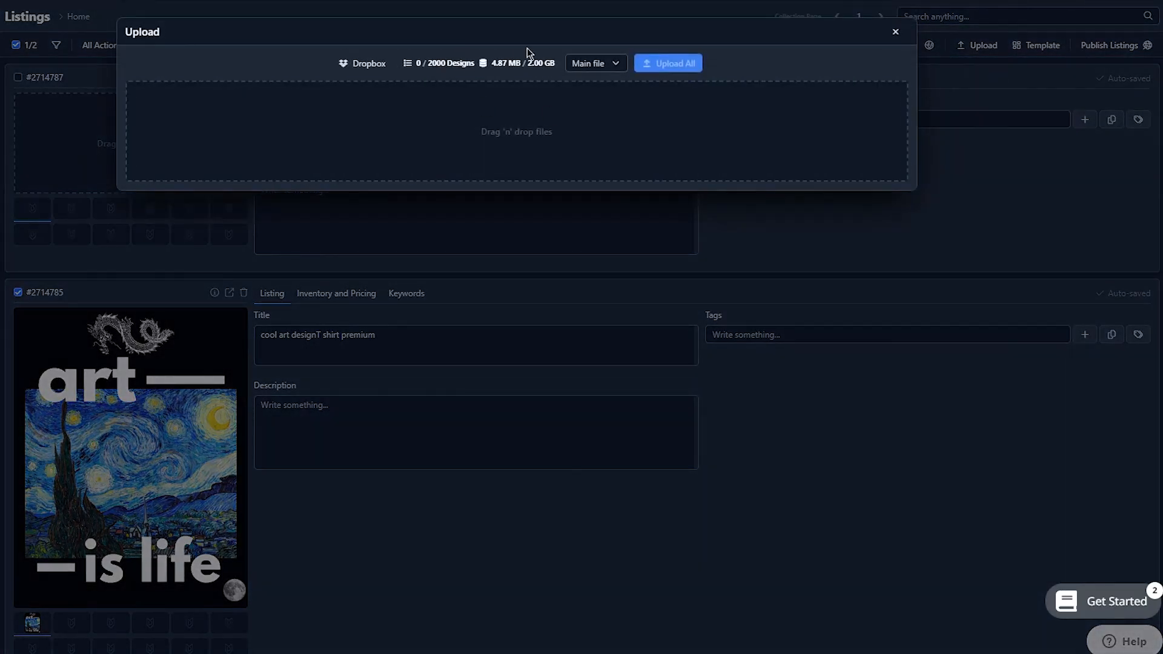
pyautogui.click(490, 127)
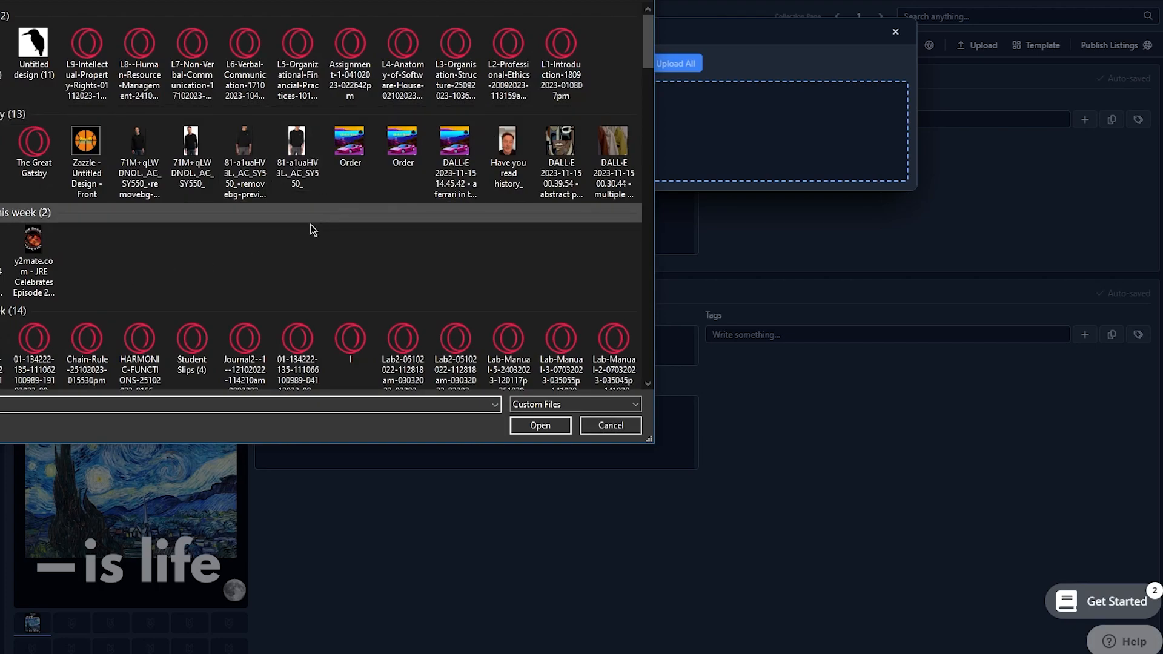
pyautogui.click(471, 194)
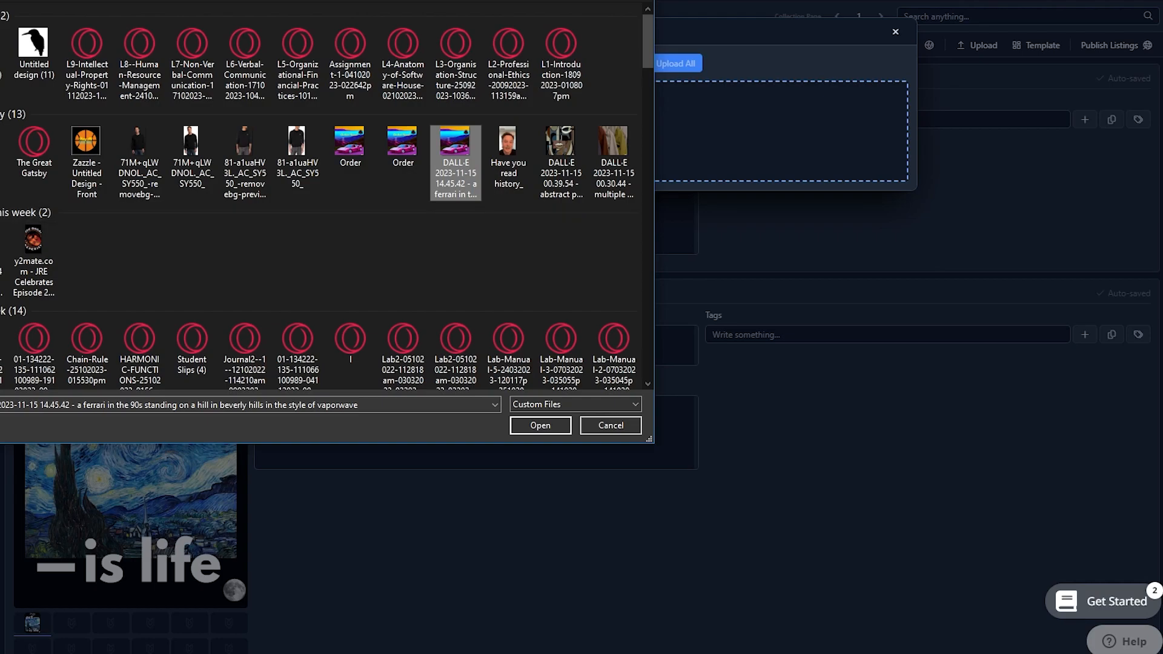
pyautogui.keyDown('ctrl'); pyautogui.click(556, 144); pyautogui.keyUp('ctrl')
pyautogui.keyDown('ctrl'); pyautogui.click(2, 243); pyautogui.keyUp('ctrl')
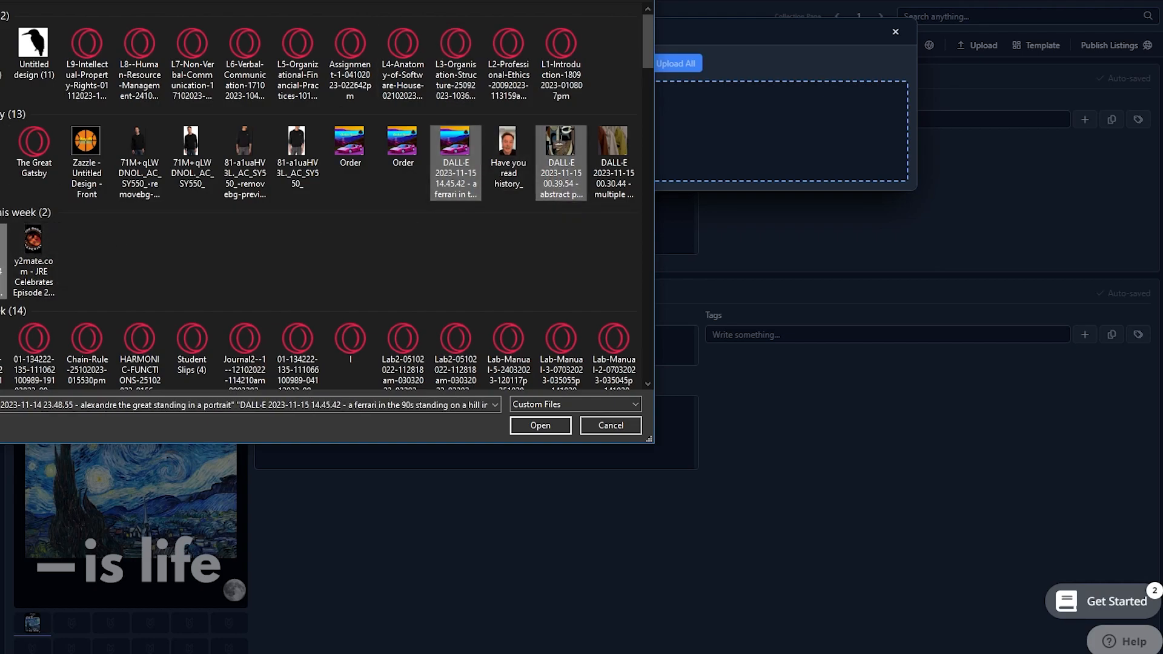
pyautogui.click(548, 427)
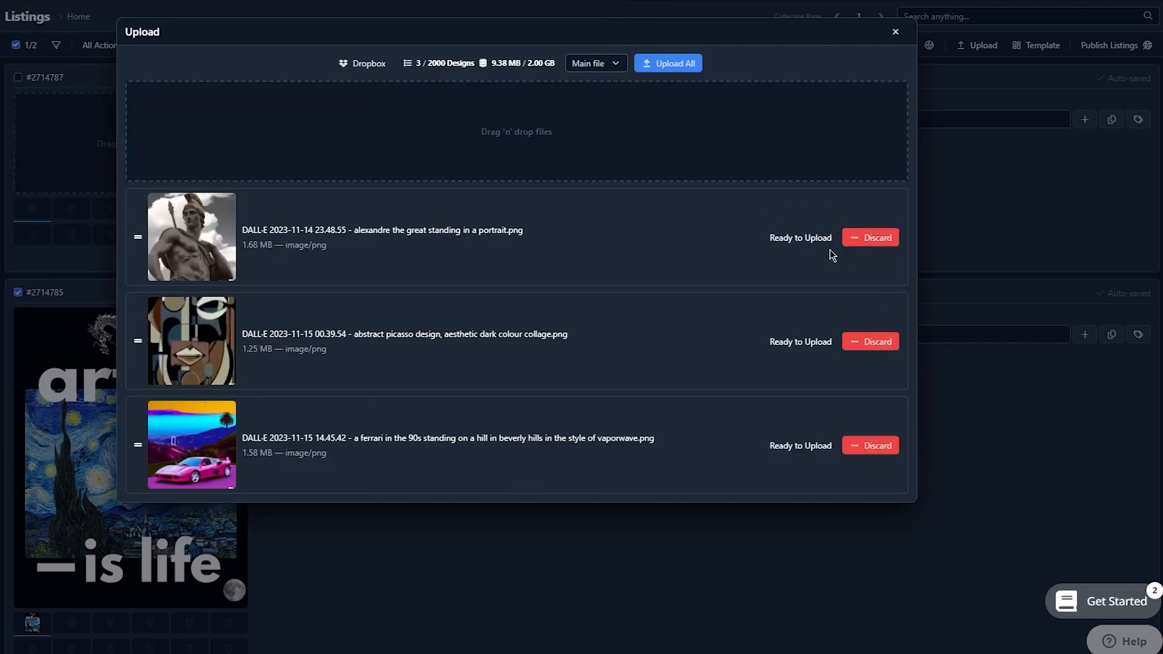
pyautogui.click(686, 66)
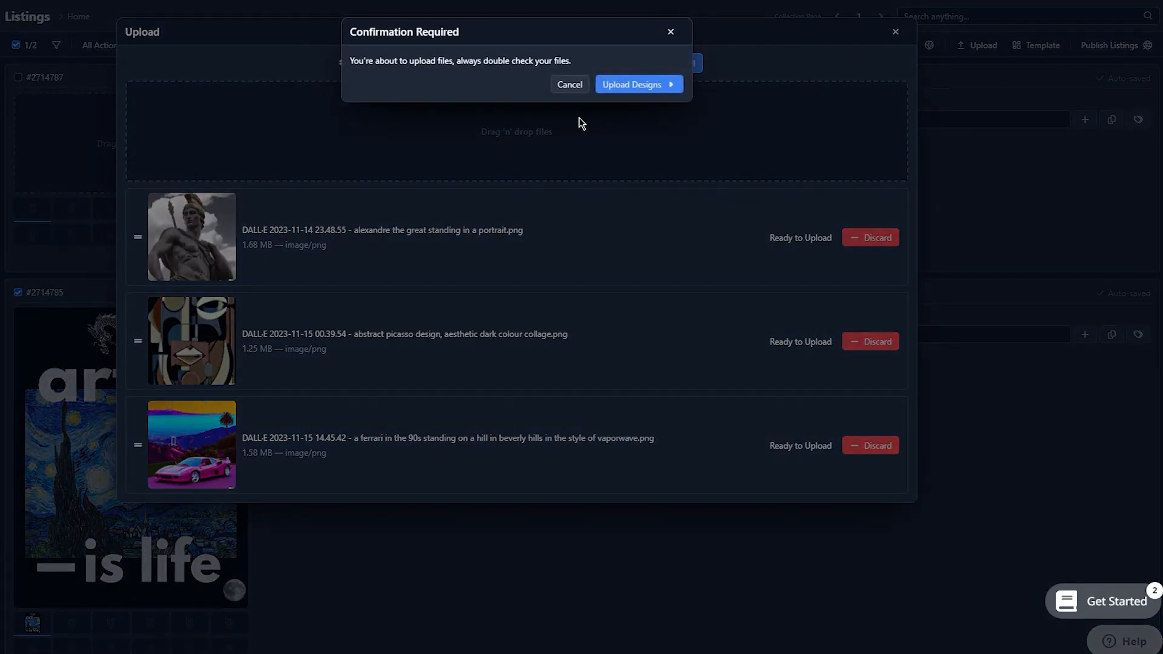
pyautogui.click(621, 86)
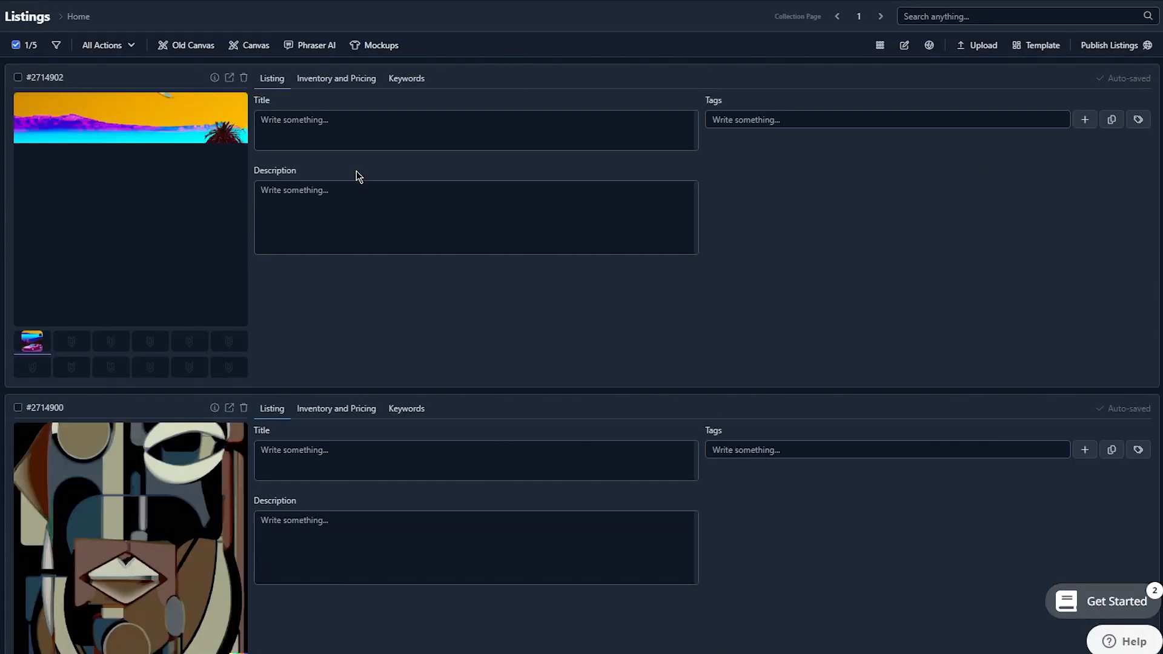
pyautogui.scroll(-15, 335, 153)
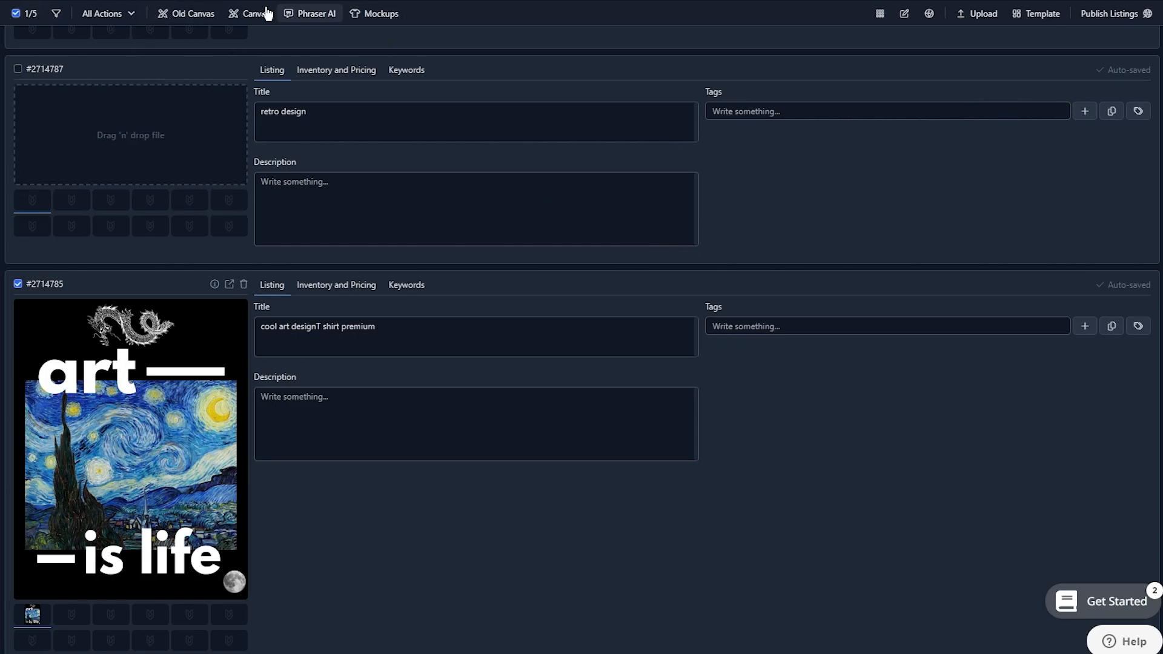
pyautogui.click(119, 14)
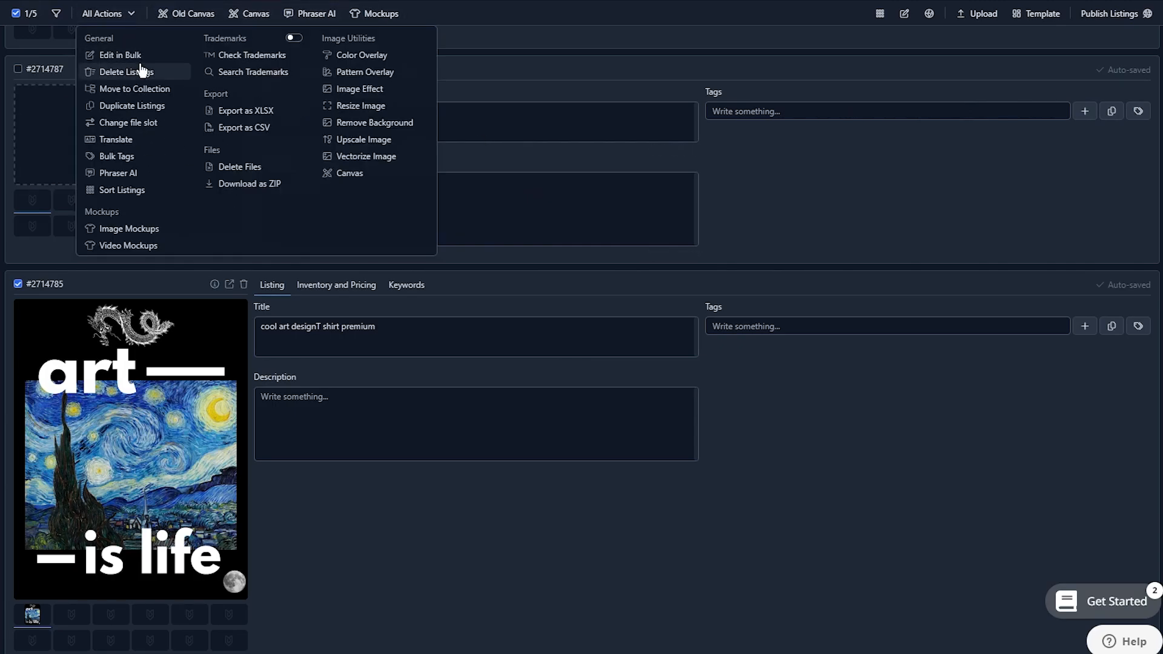
pyautogui.click(141, 74)
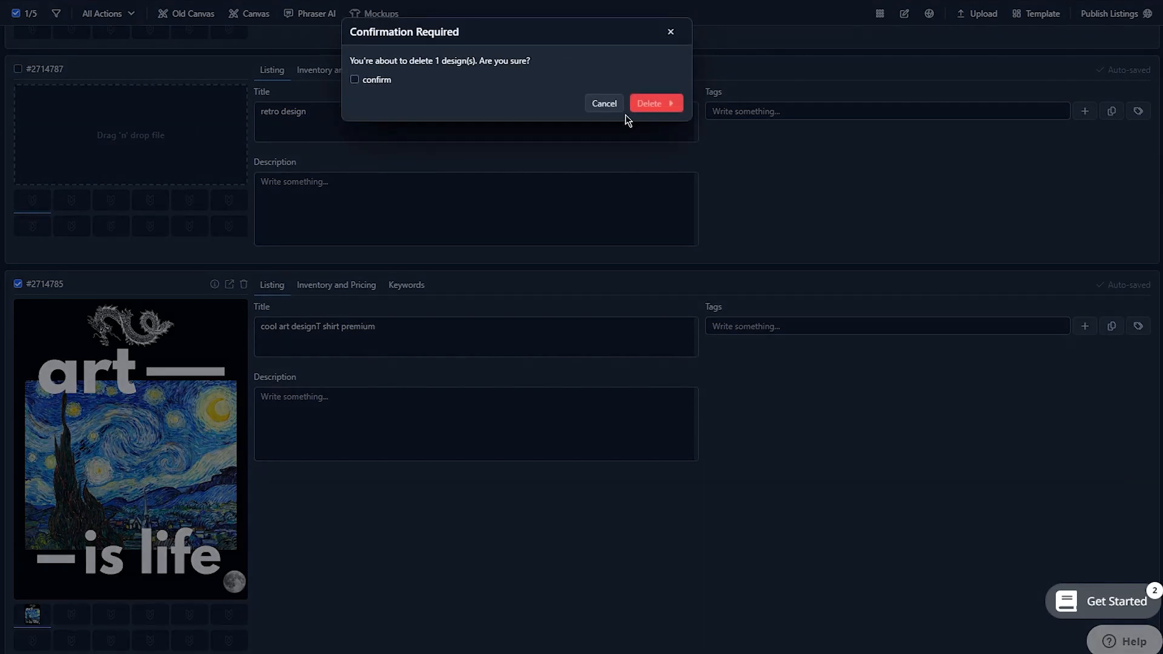
pyautogui.click(670, 31)
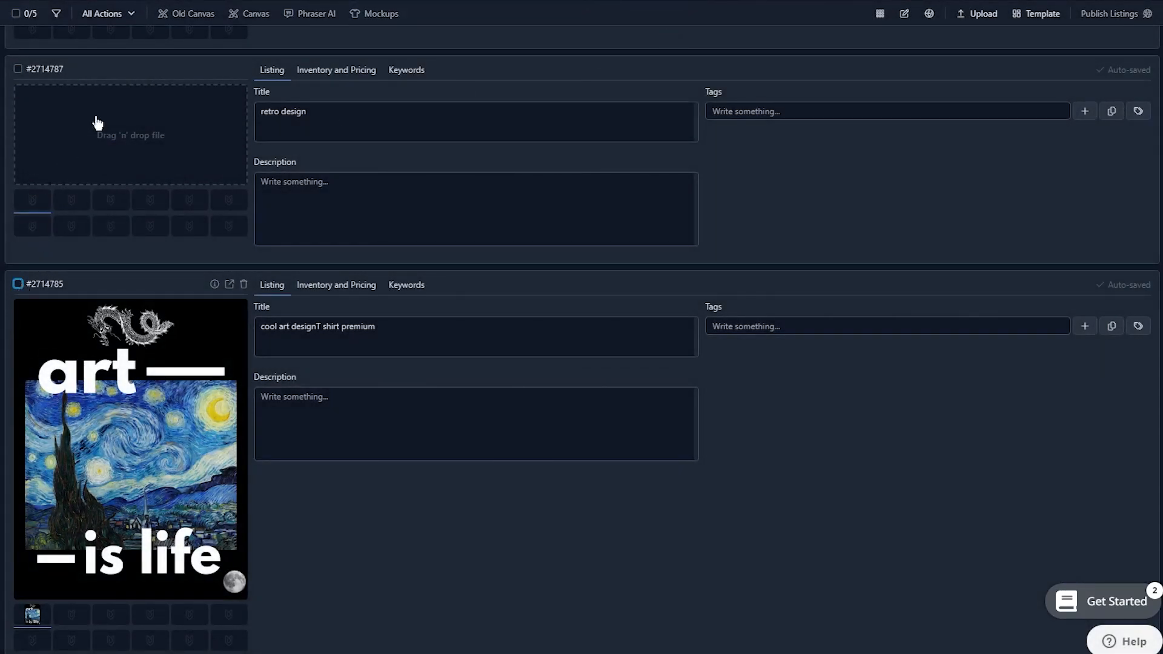
# Select only the "retro design" listing and delete it, confirming the deletion
pyautogui.click(18, 68)
pyautogui.click(112, 19)
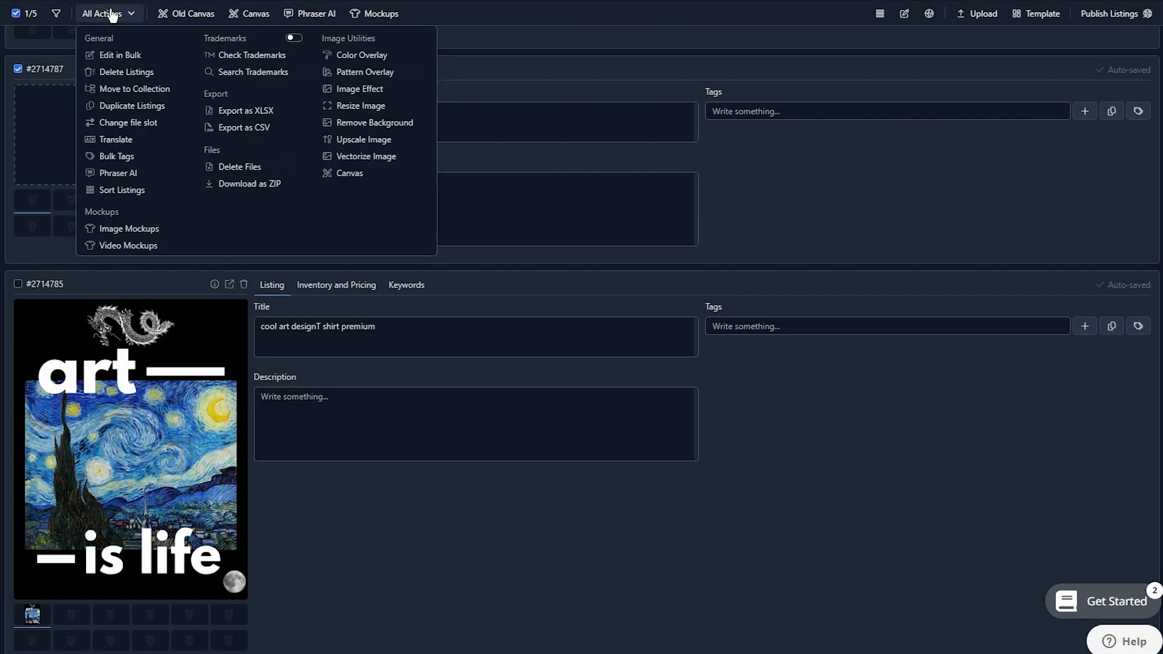
pyautogui.click(135, 86)
pyautogui.click(366, 6)
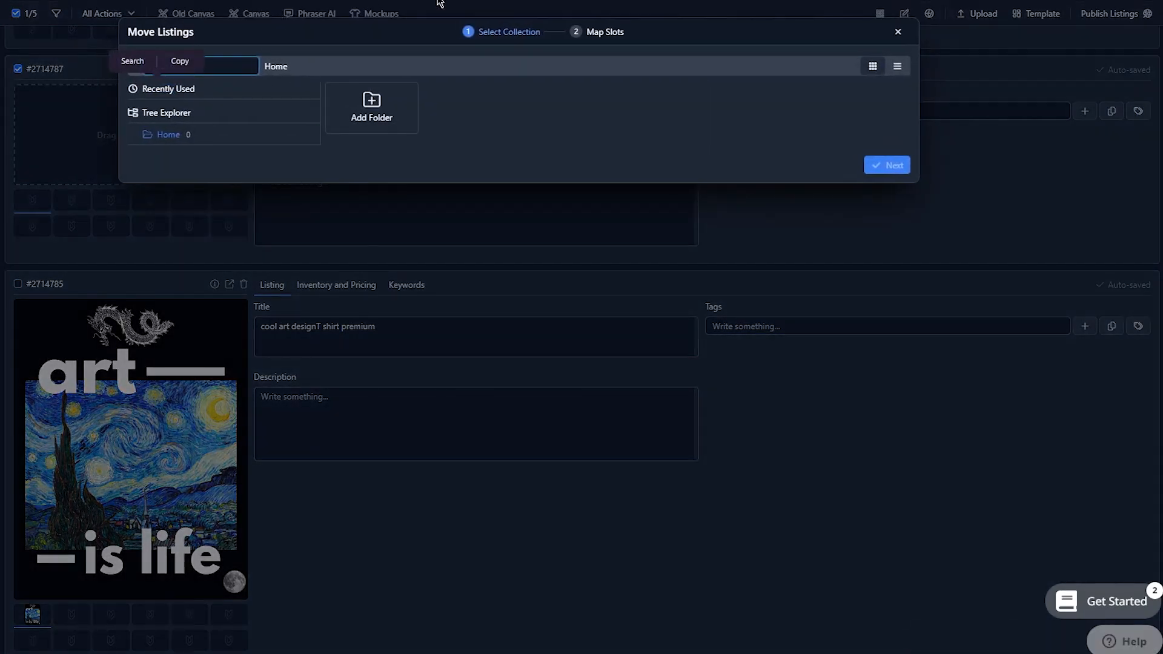
pyautogui.click(125, 19)
pyautogui.click(152, 72)
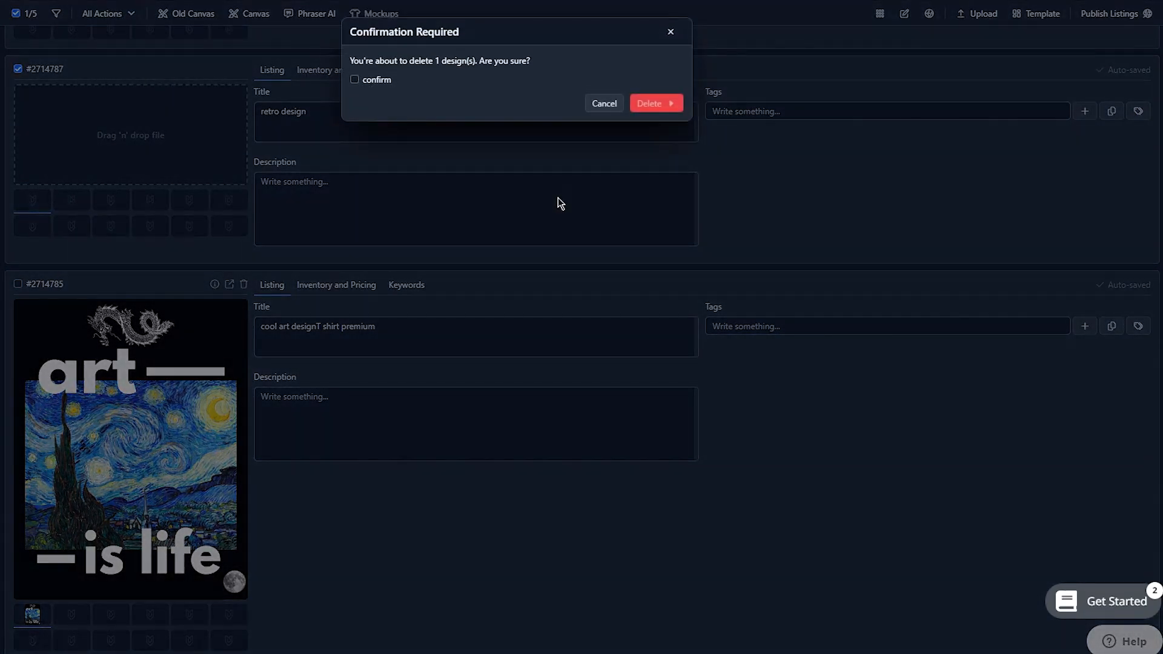
pyautogui.click(371, 84)
pyautogui.click(656, 103)
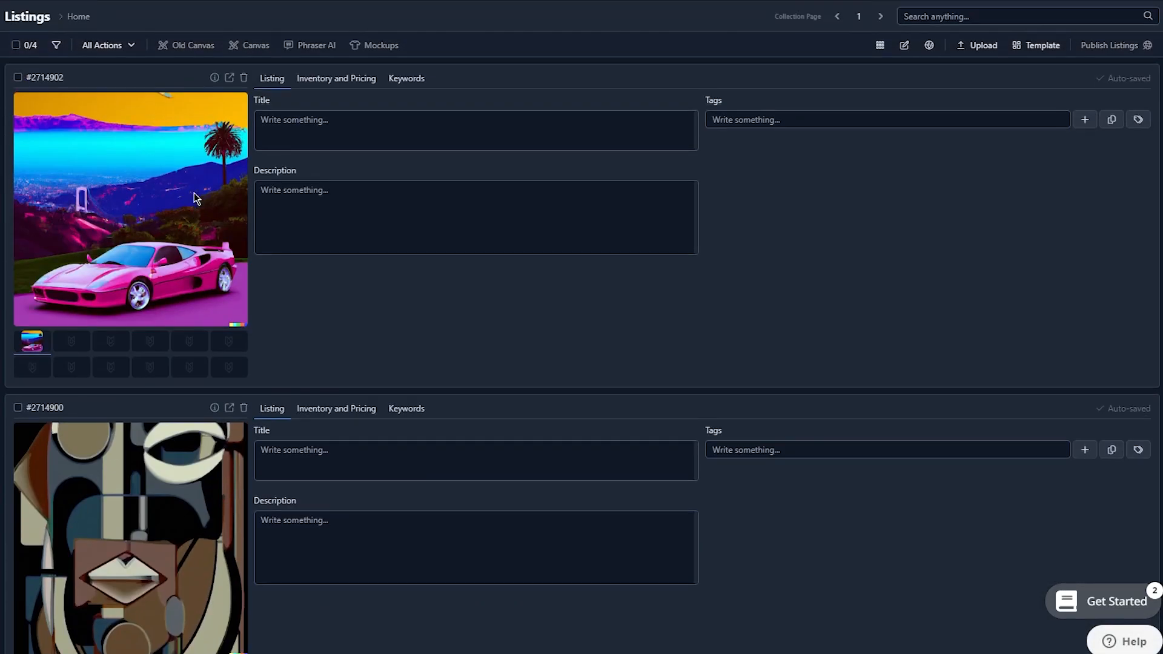
# Select all four listings: the Ferrari, the abstract Picasso, the Alexandre statue and the "cool art design" one
pyautogui.click(17, 79)
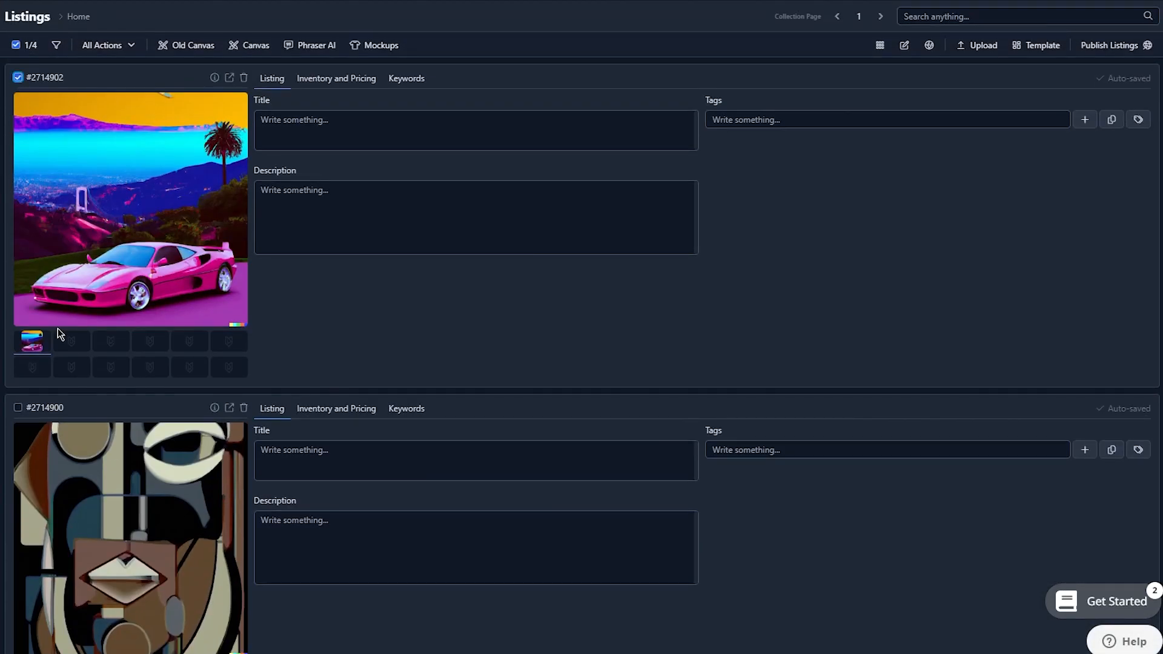
pyautogui.scroll(-5, 57, 329)
pyautogui.scroll(5, 53, 265)
pyautogui.scroll(-1, 52, 266)
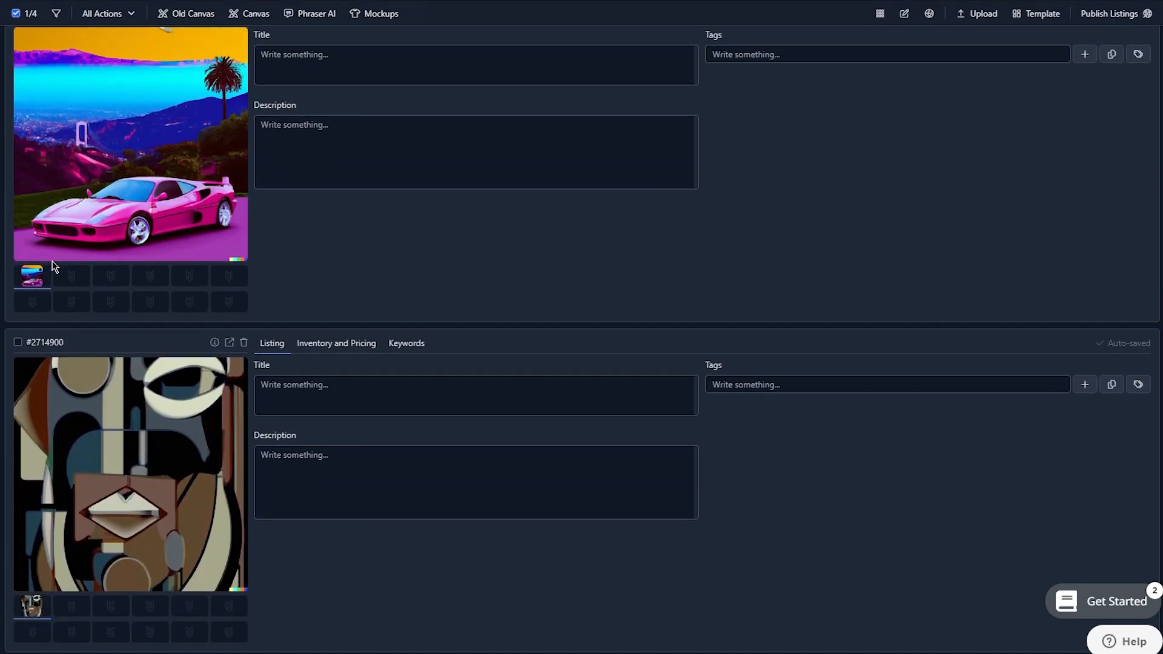
pyautogui.click(18, 339)
pyautogui.scroll(-8, 156, 281)
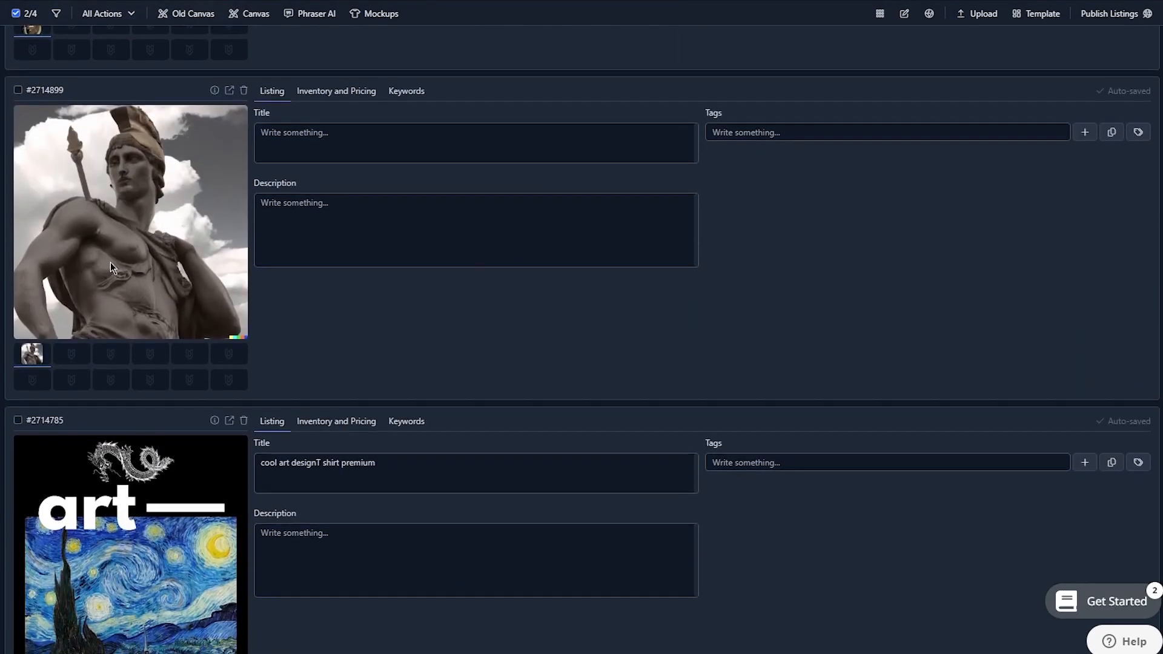
pyautogui.click(18, 89)
pyautogui.scroll(-2, 88, 424)
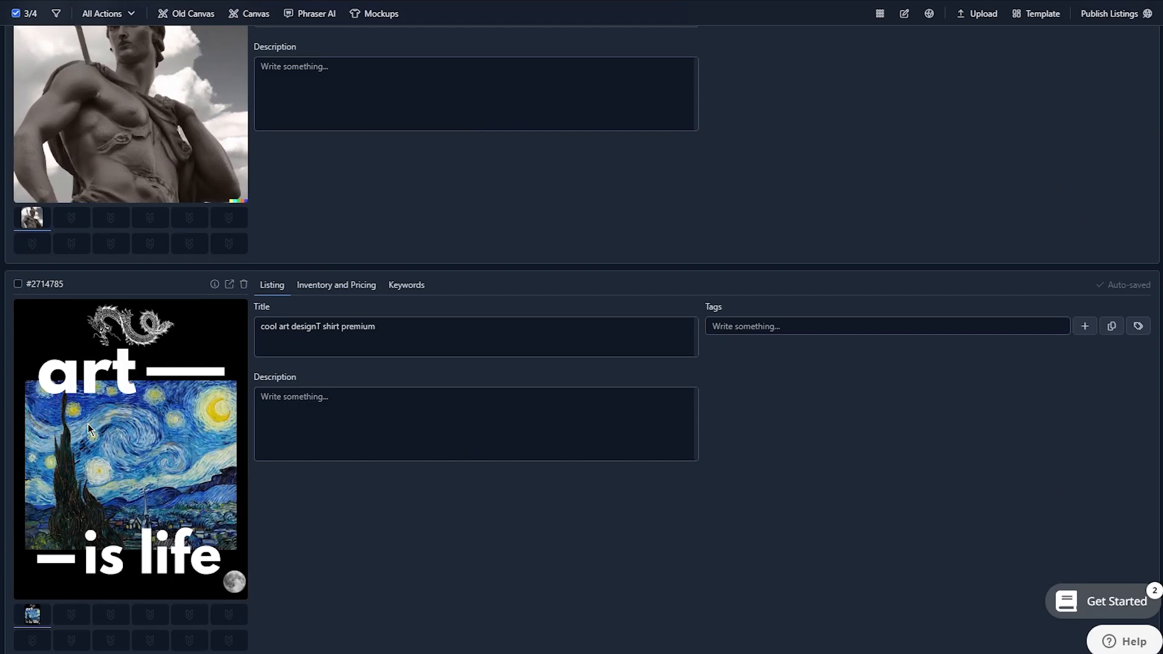
pyautogui.click(18, 284)
# Bulk-edit the selected listings, adding "this is an example of editing in bulk" to the end of their descriptions
pyautogui.click(106, 20)
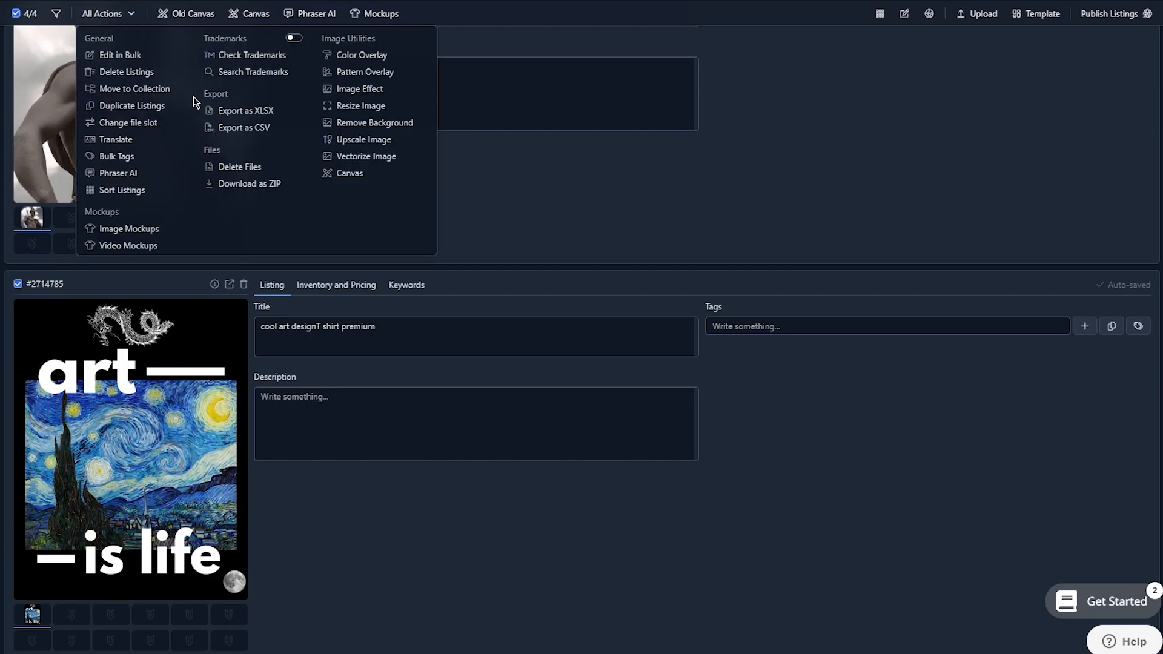
pyautogui.click(114, 55)
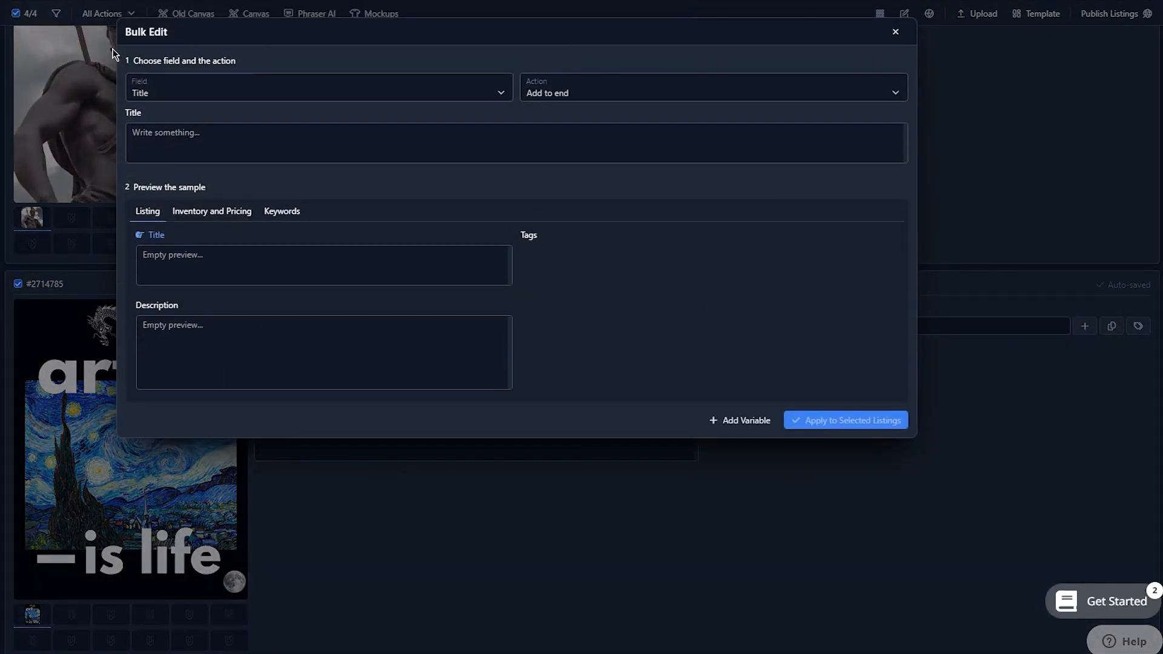
pyautogui.click(349, 97)
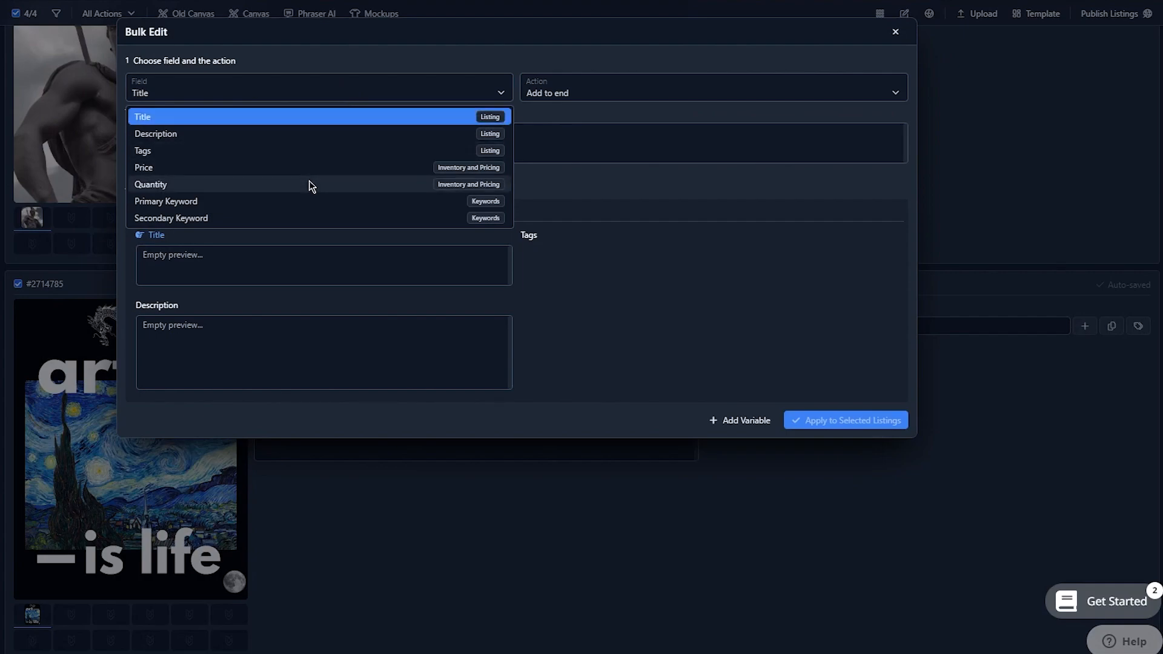
pyautogui.click(295, 140)
pyautogui.click(505, 140)
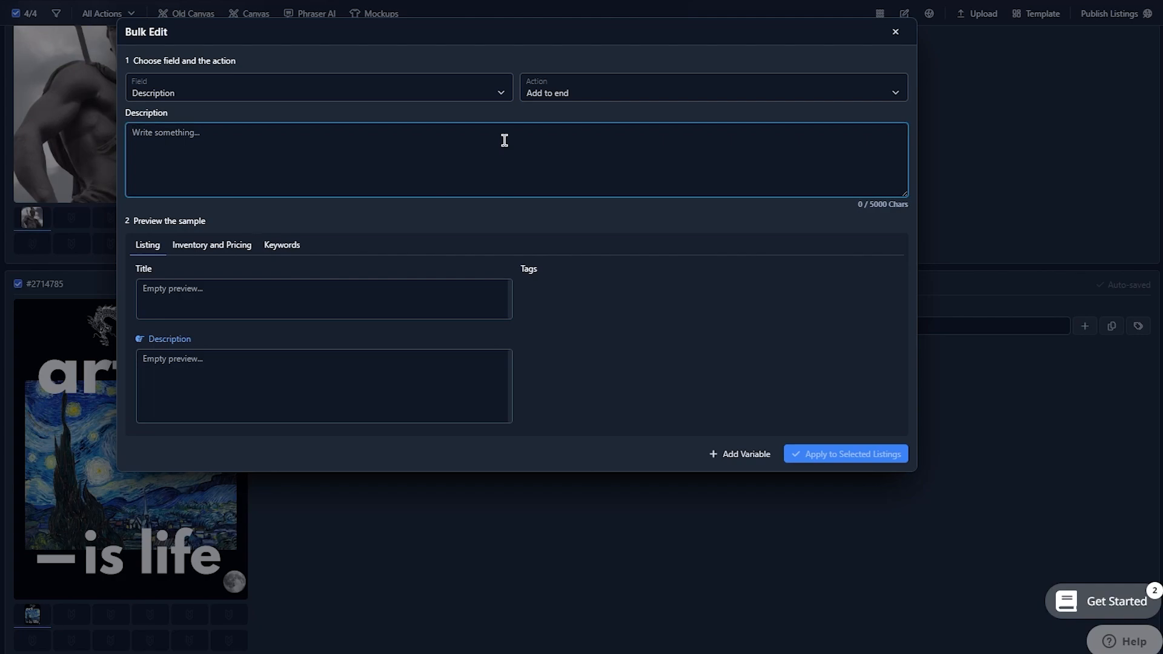
pyautogui.write('this is an example of editing in')
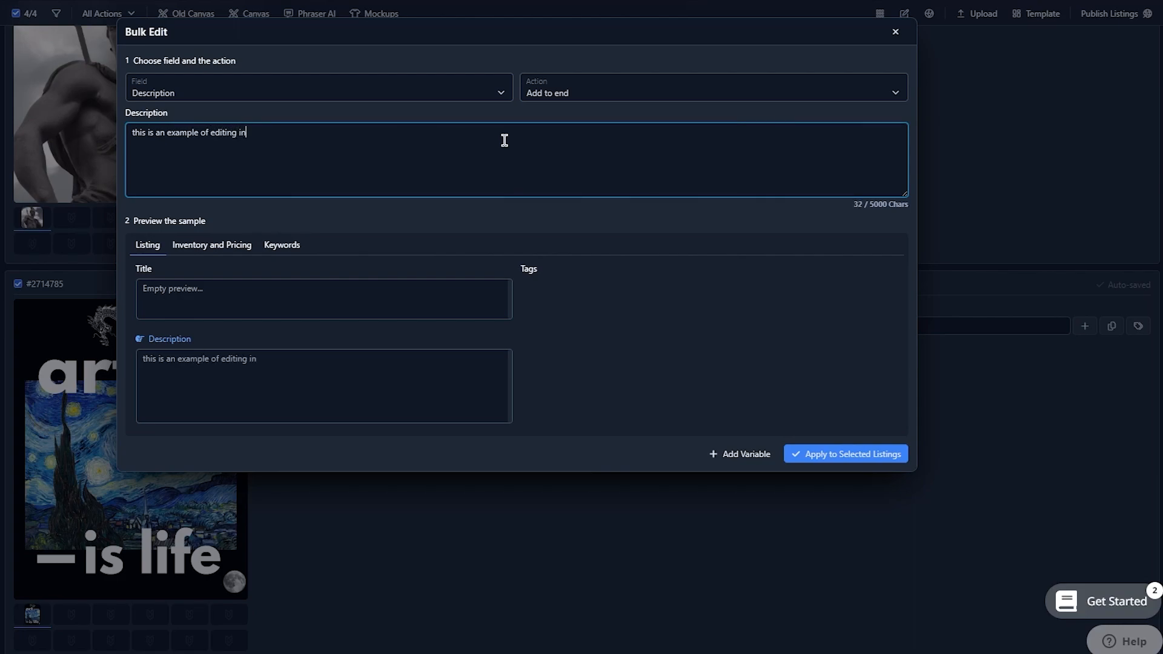
pyautogui.write(' bulk')
pyautogui.click(852, 455)
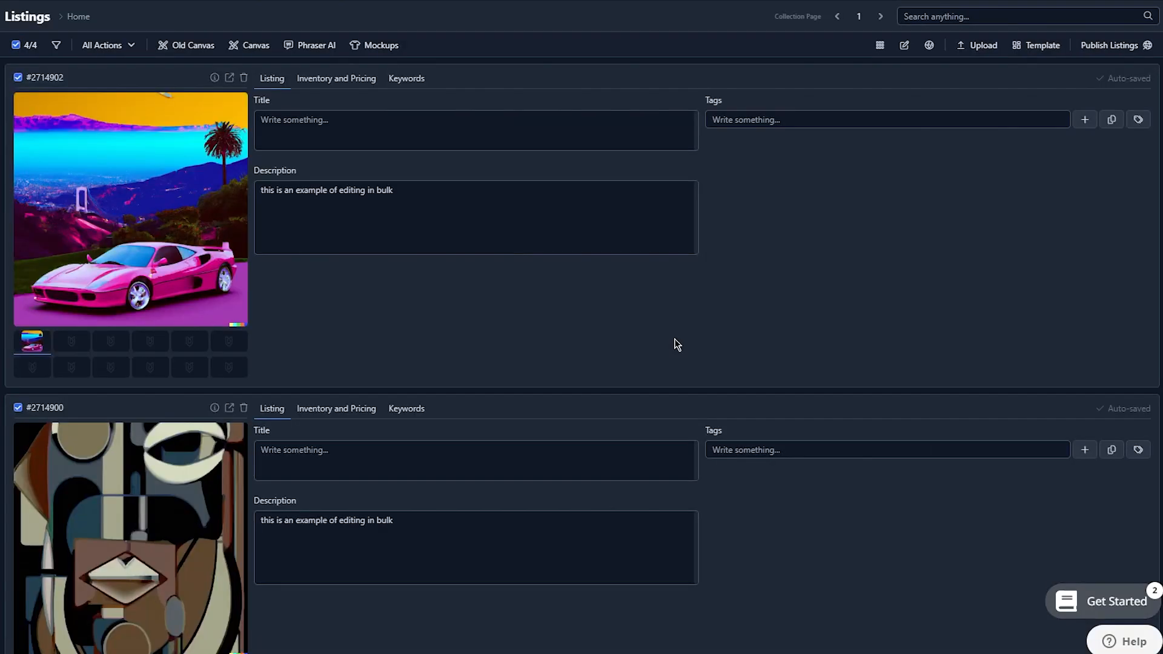
# Review the bulk-edited descriptions across all four listings, from the Ferrari to the "art is life" design
pyautogui.scroll(-1, 304, 239)
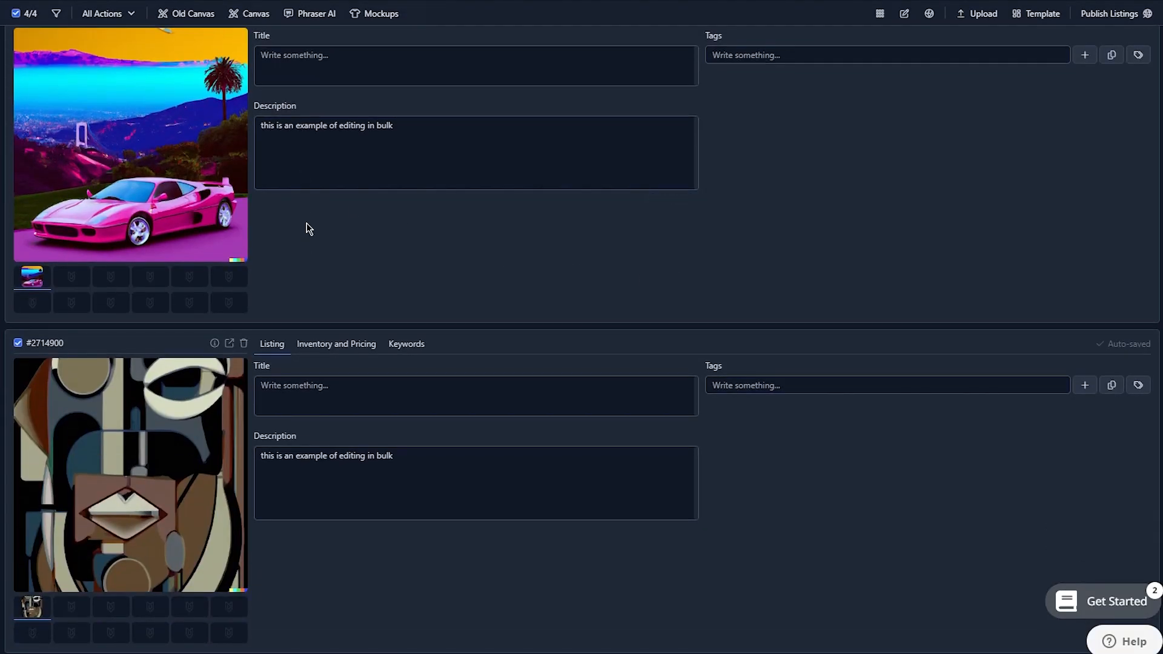
pyautogui.scroll(-10, 404, 210)
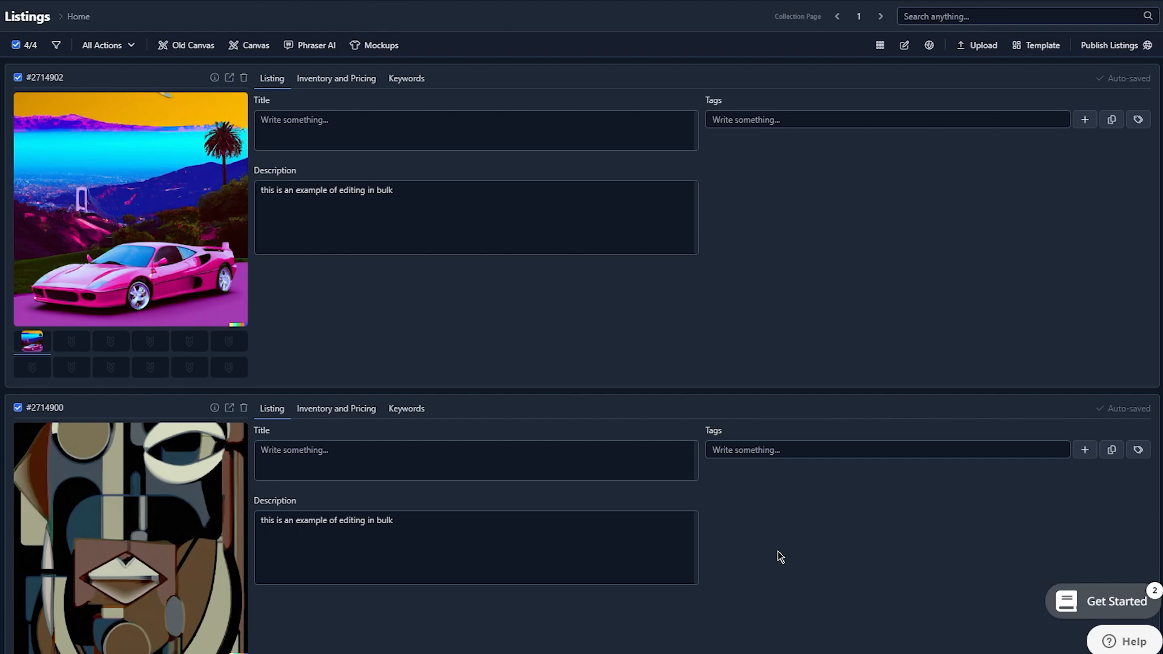
pyautogui.scroll(-10, 777, 550)
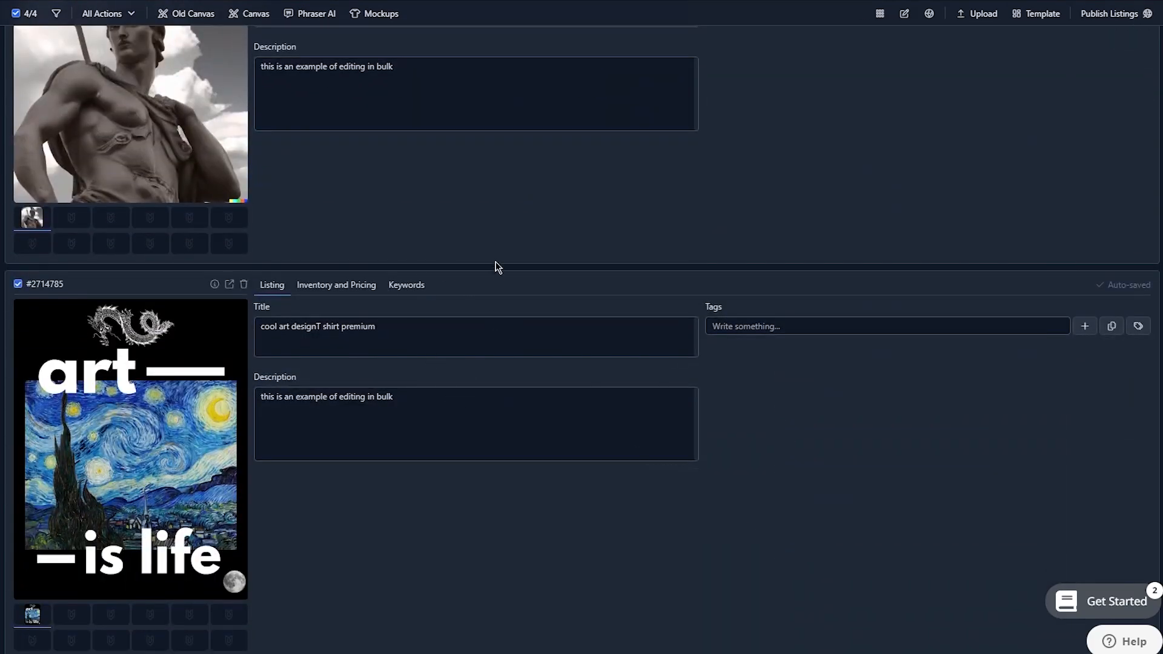
pyautogui.scroll(3, 546, 288)
pyautogui.scroll(5, 545, 288)
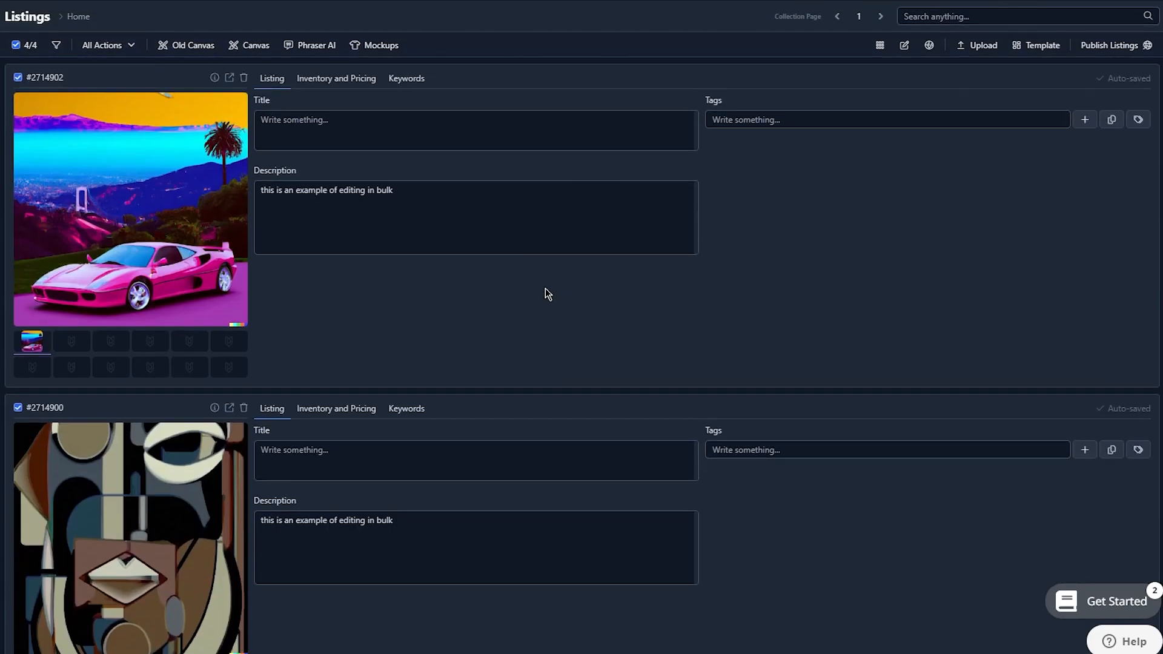
# Start a bulk edit of the four selected listings with Title as the field and Overwrite as the action
pyautogui.click(108, 45)
pyautogui.click(106, 86)
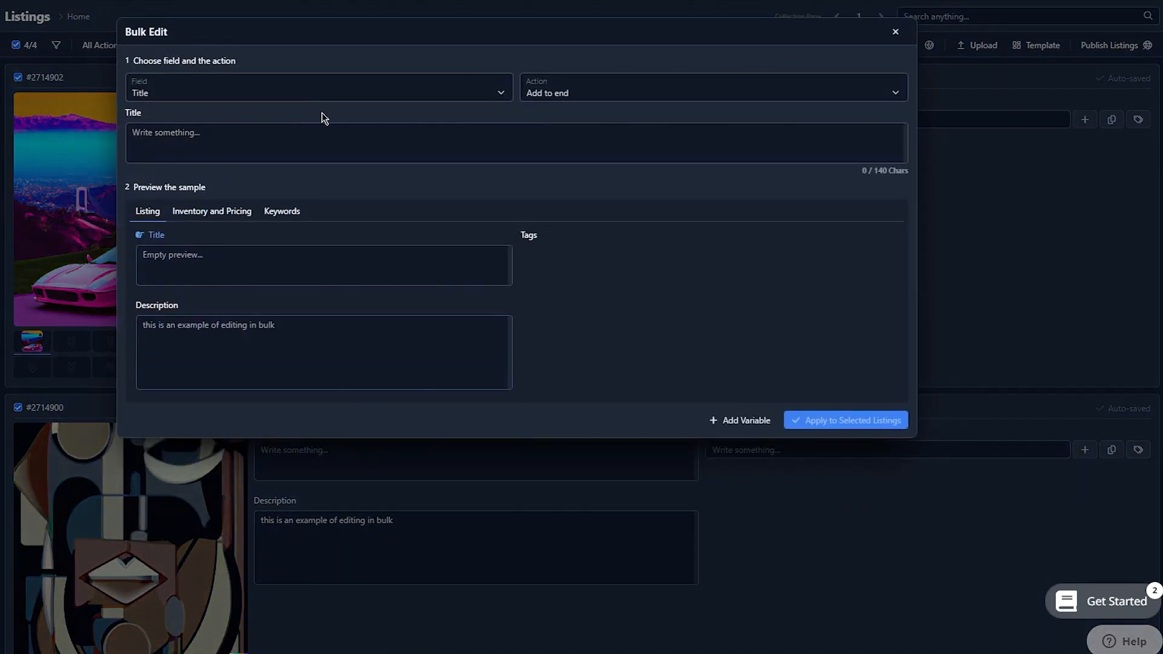
pyautogui.click(222, 95)
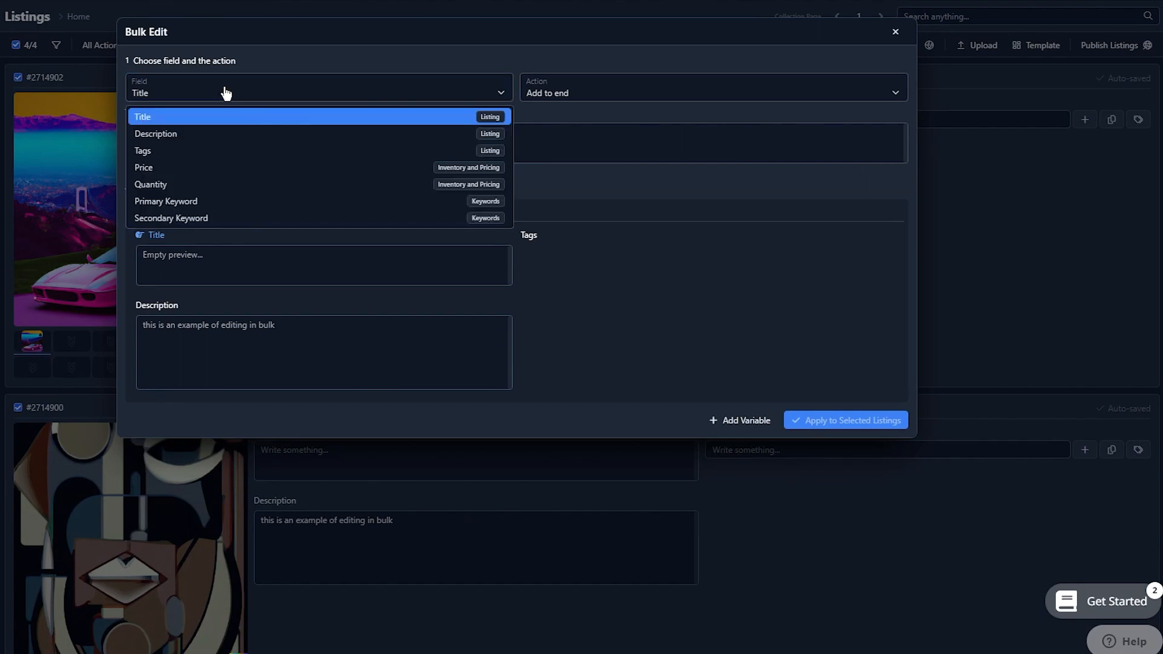
pyautogui.click(613, 96)
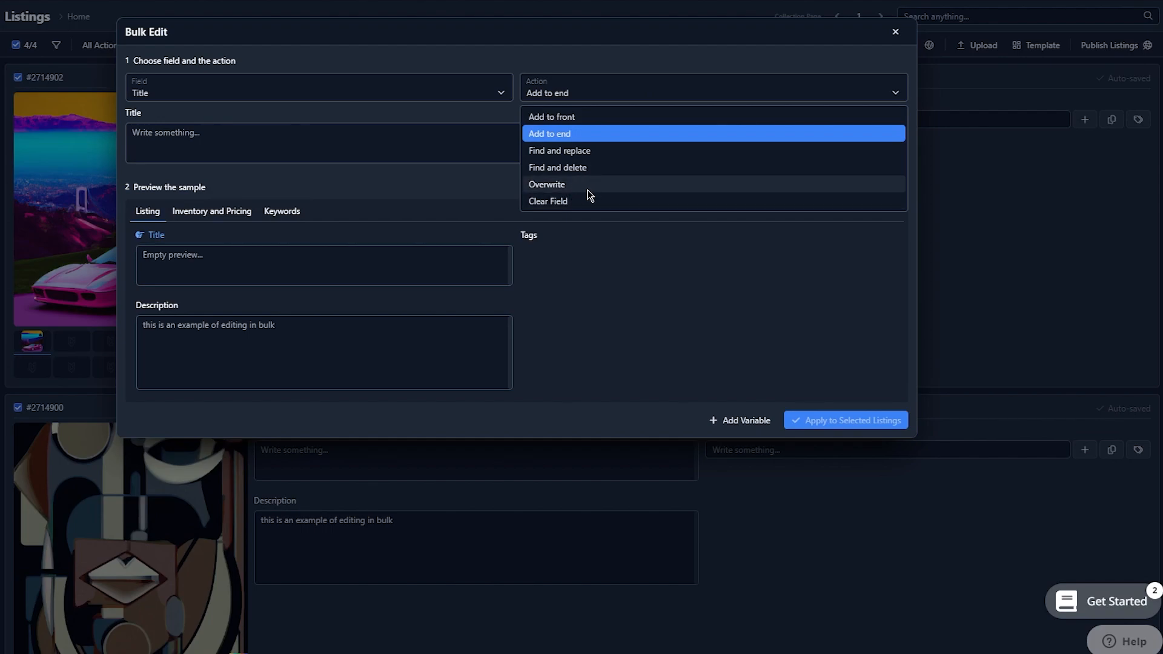
pyautogui.click(562, 185)
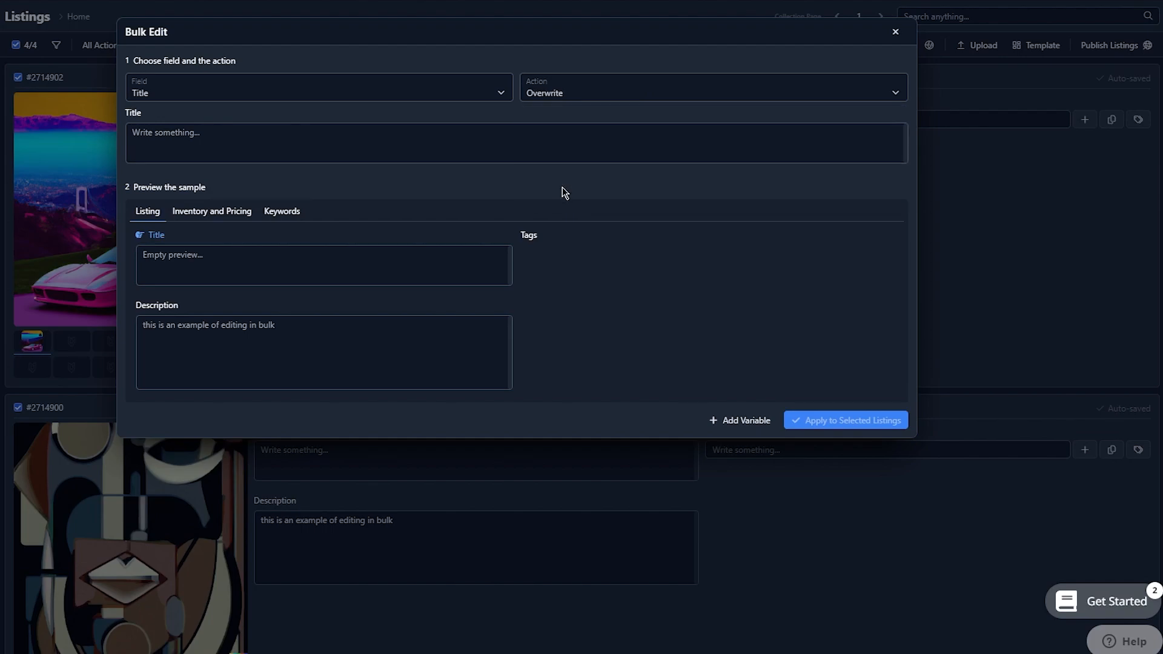
pyautogui.click(553, 96)
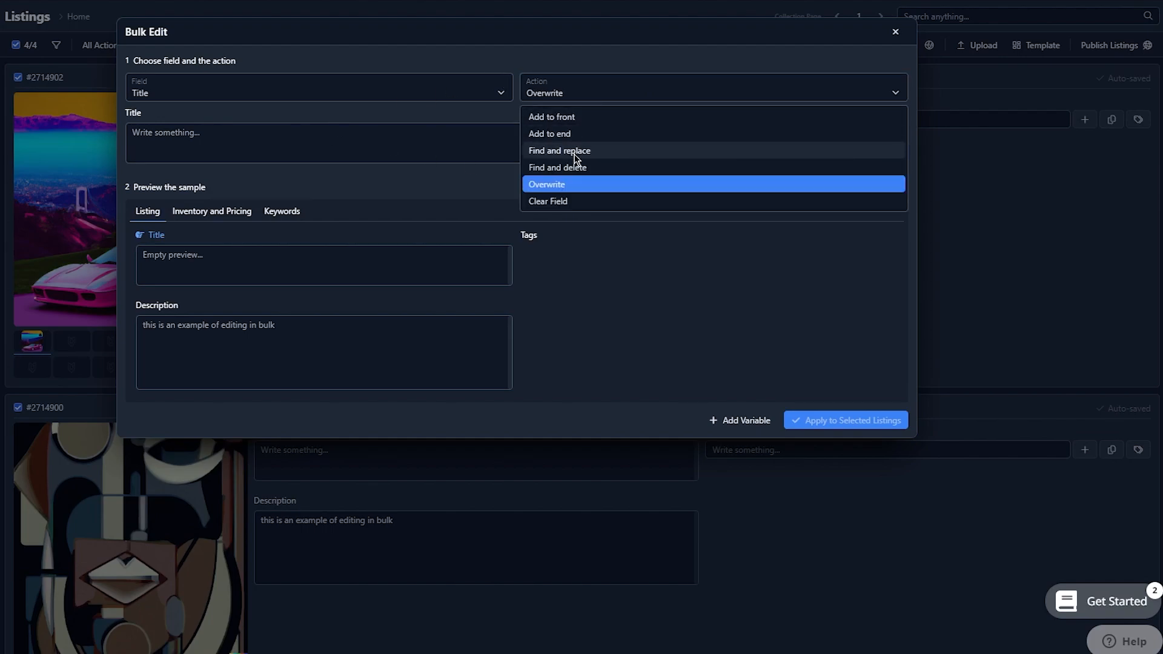
pyautogui.click(570, 201)
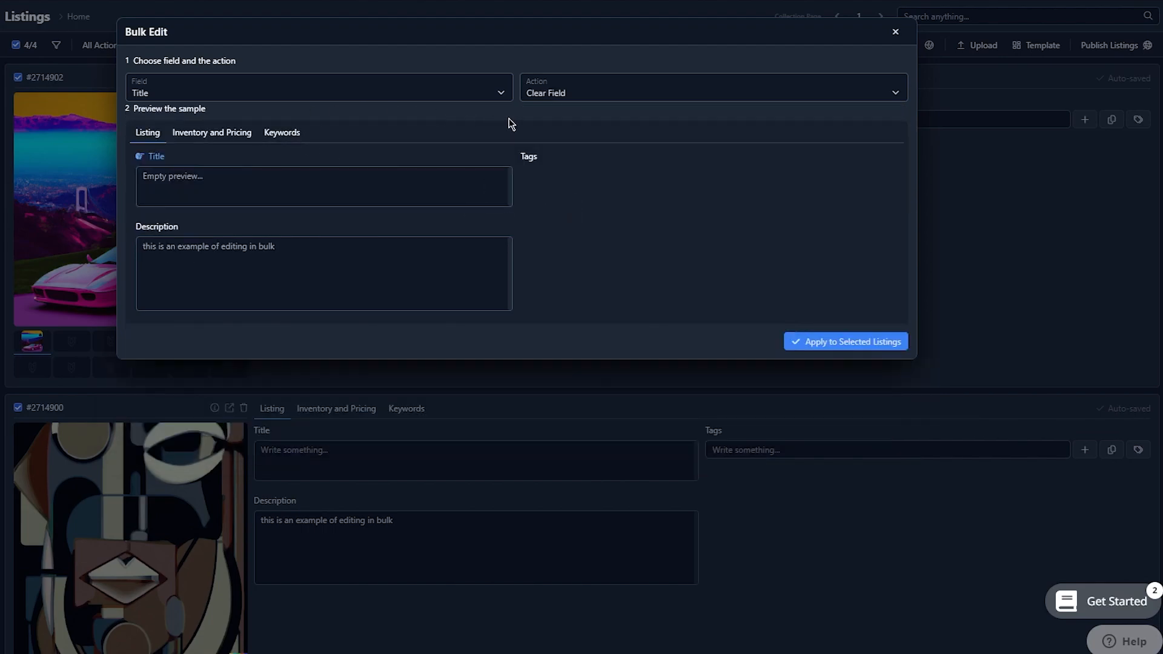
pyautogui.click(602, 96)
pyautogui.click(569, 183)
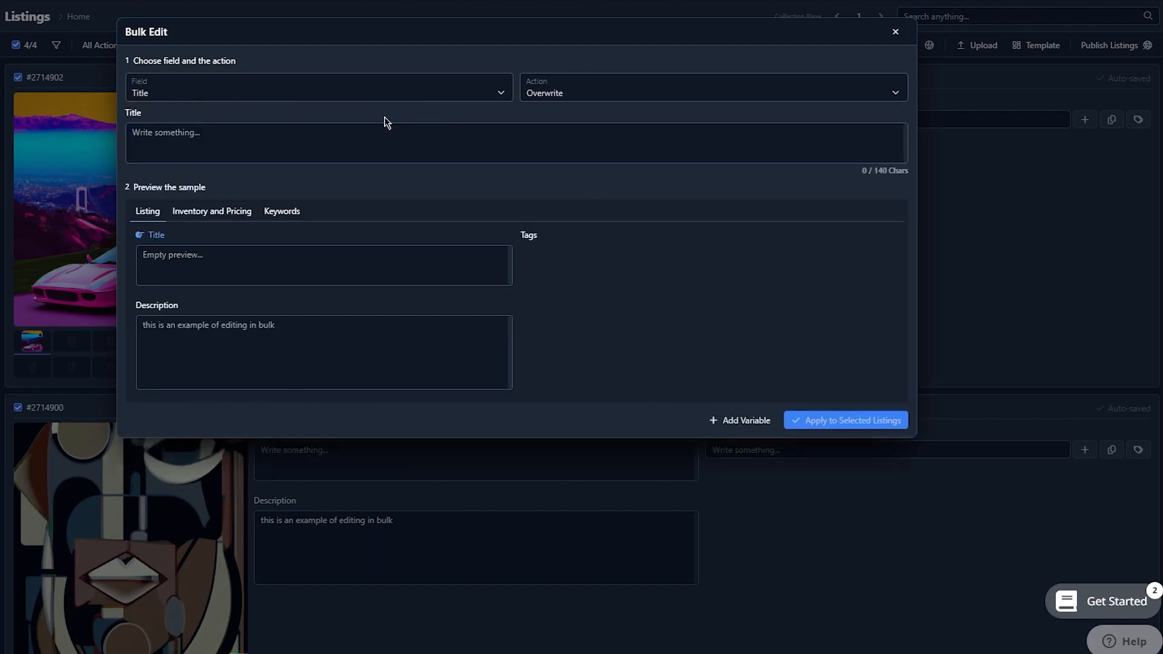
# Enter "t shirt design for new project" as the replacement title and apply it to the selected listings
pyautogui.click(361, 134)
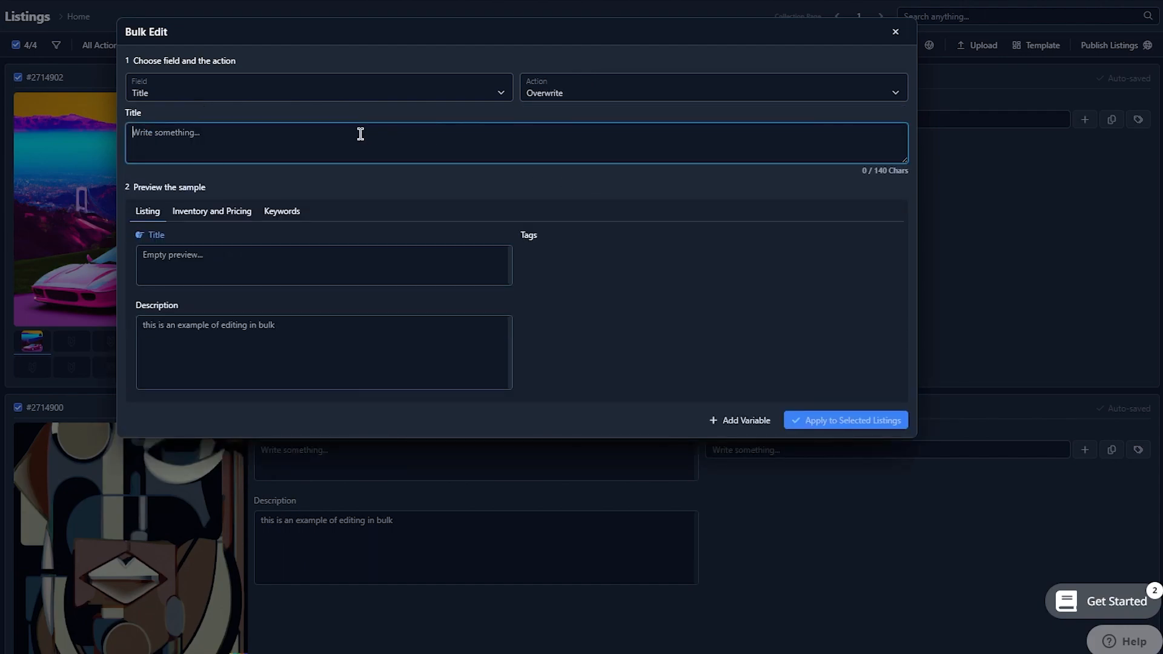
pyautogui.write('t s')
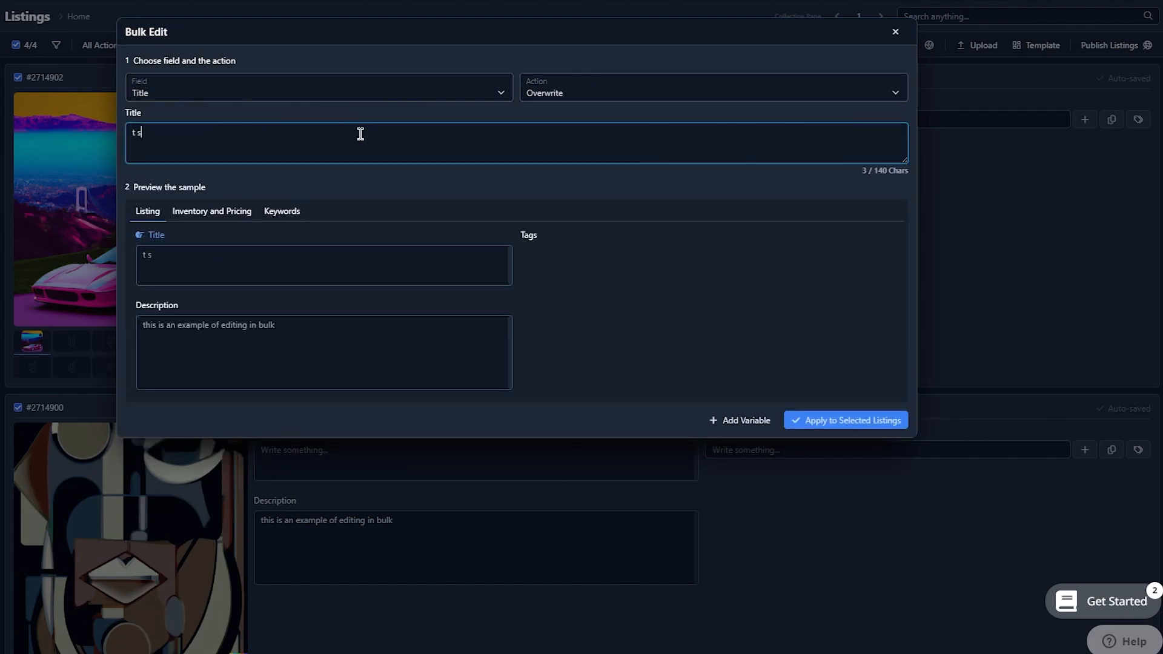
pyautogui.write('hirt design for new project')
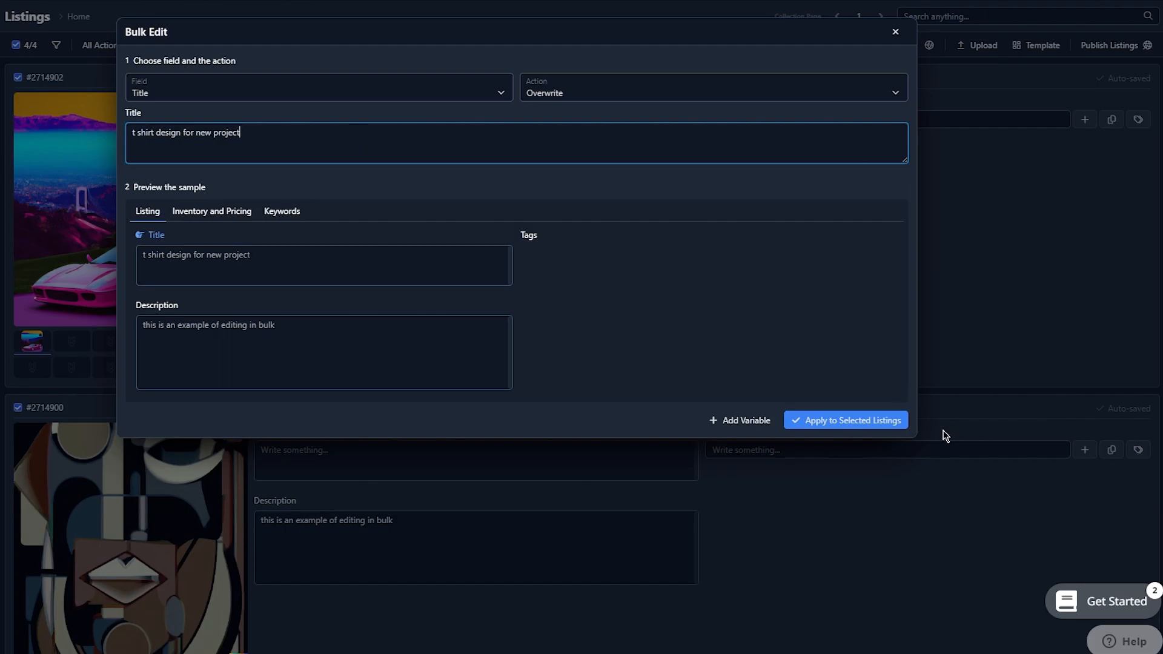
pyautogui.click(872, 422)
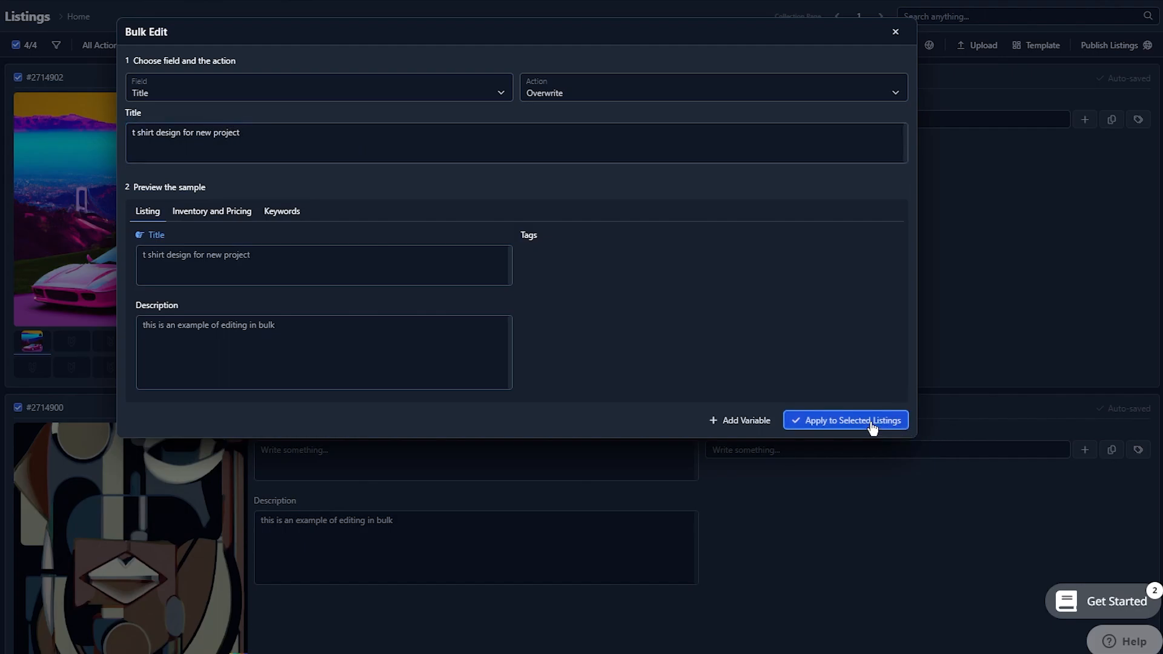
pyautogui.click(666, 84)
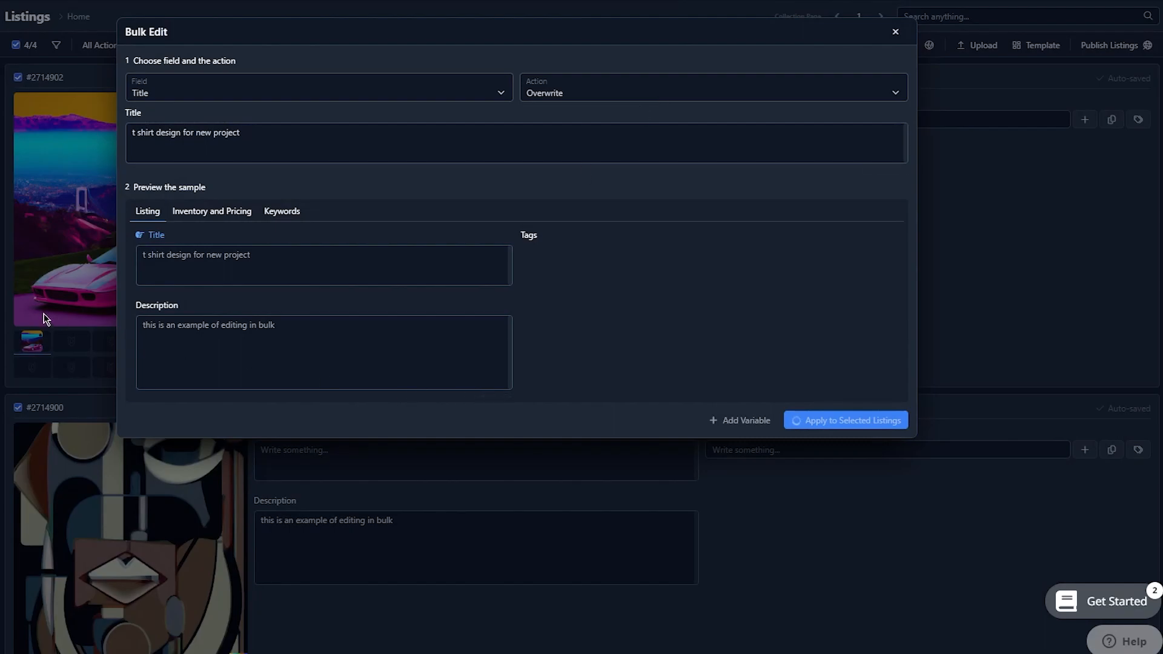
# Check the overwritten titles across the listings, including the one on the "art is life" design
pyautogui.scroll(-2, 405, 429)
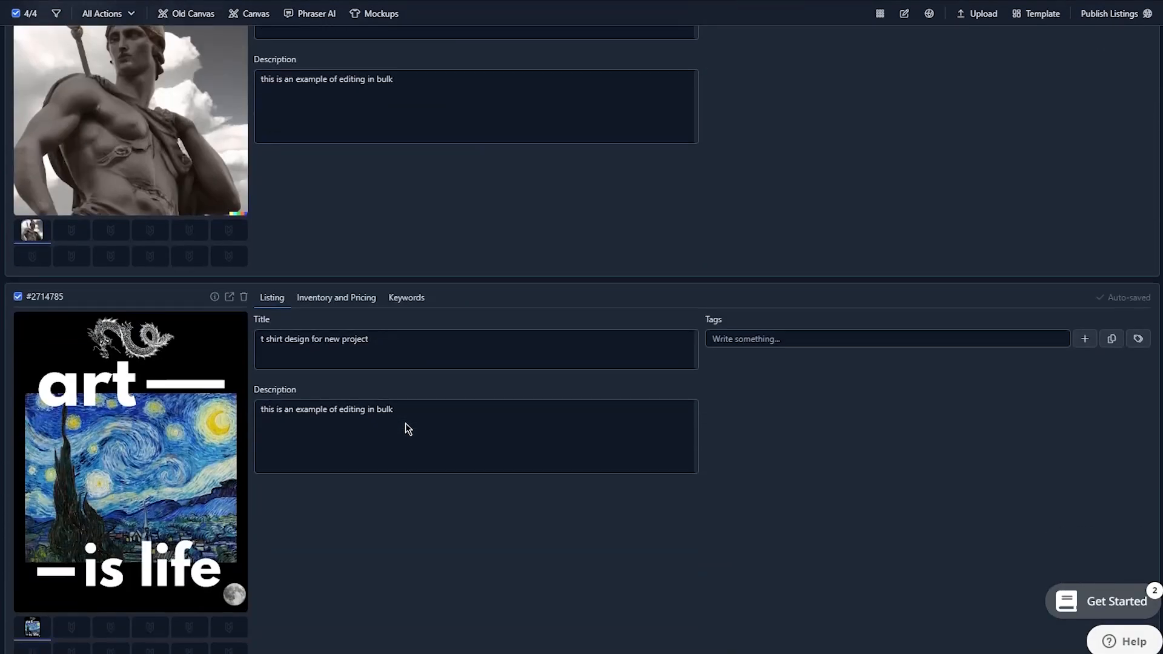
pyautogui.scroll(8, 354, 278)
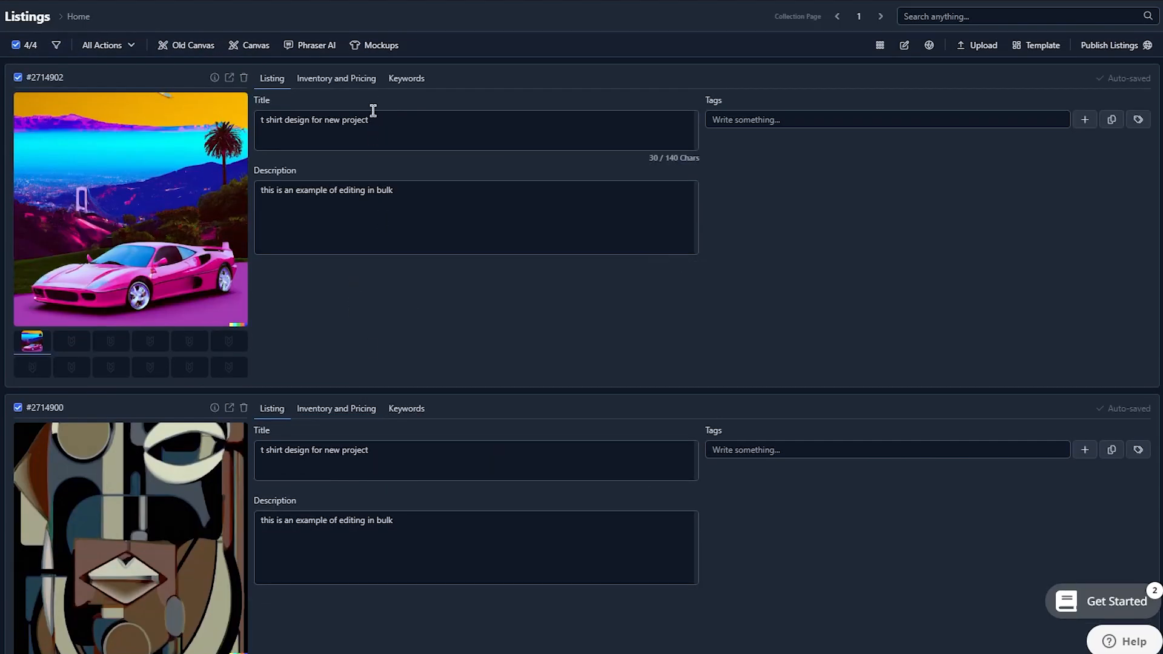
pyautogui.scroll(-10, 343, 368)
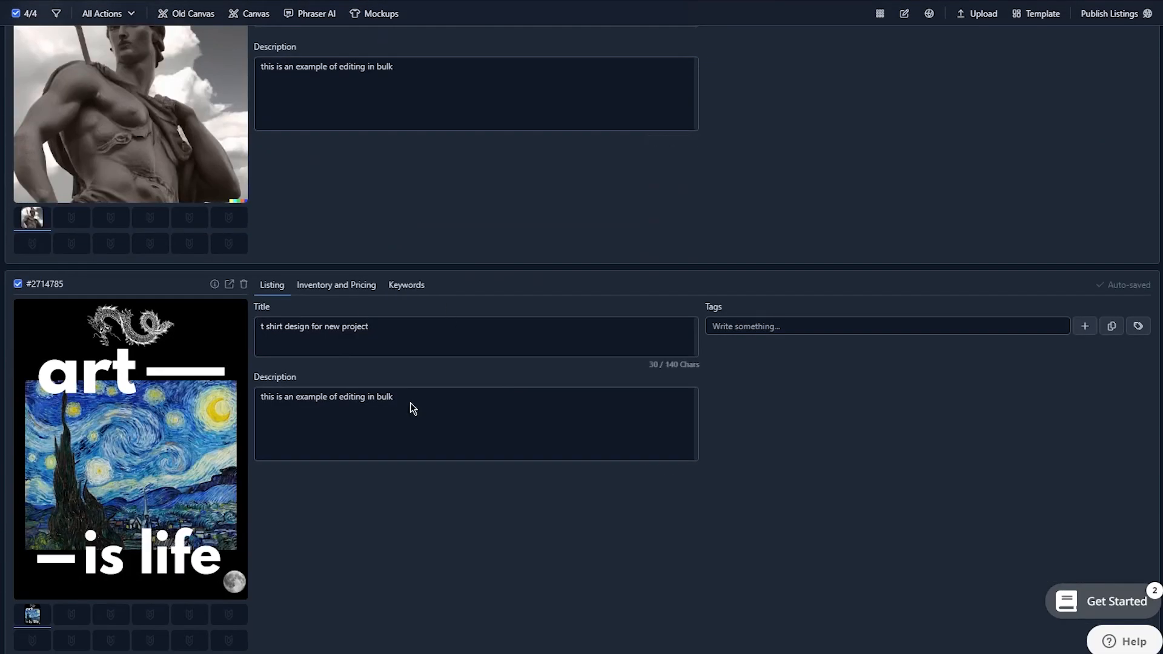
pyautogui.tripleClick(382, 330)
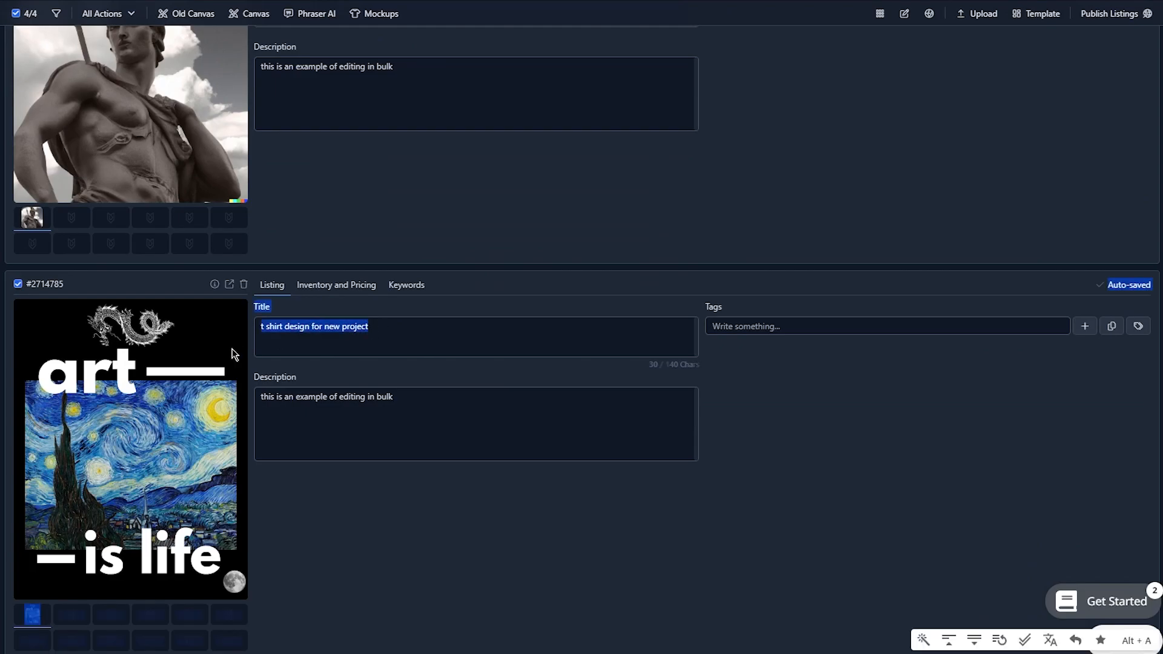
pyautogui.click(330, 355)
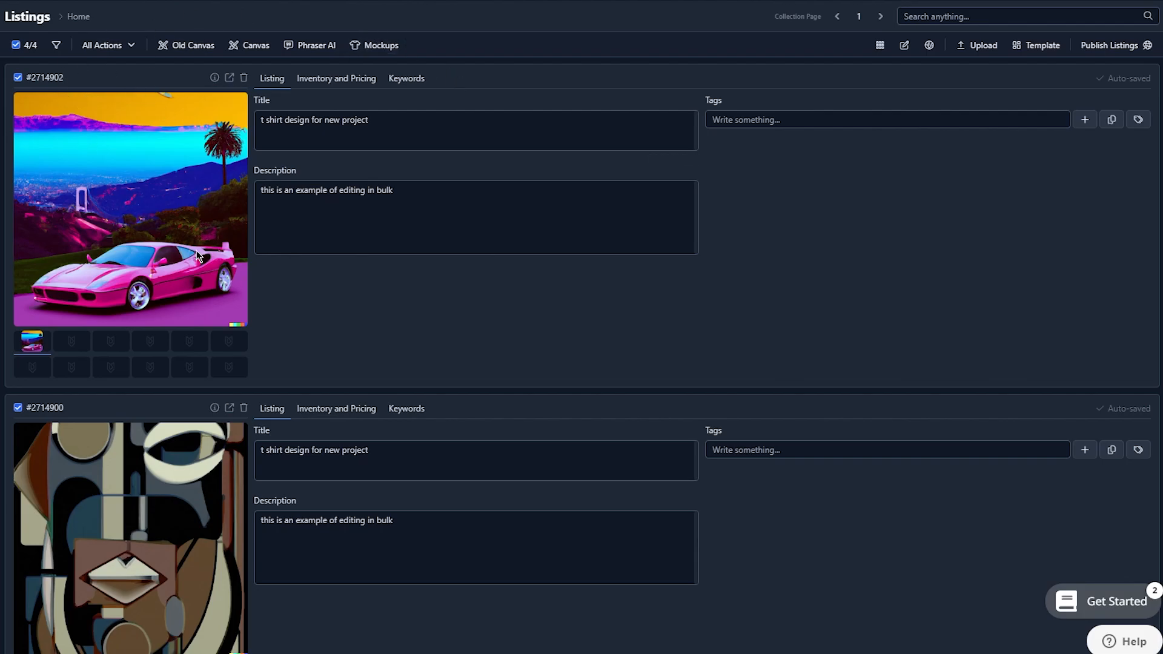
# Open the image mockup creator for the selected listings and view the source choices for the input image
pyautogui.click(373, 46)
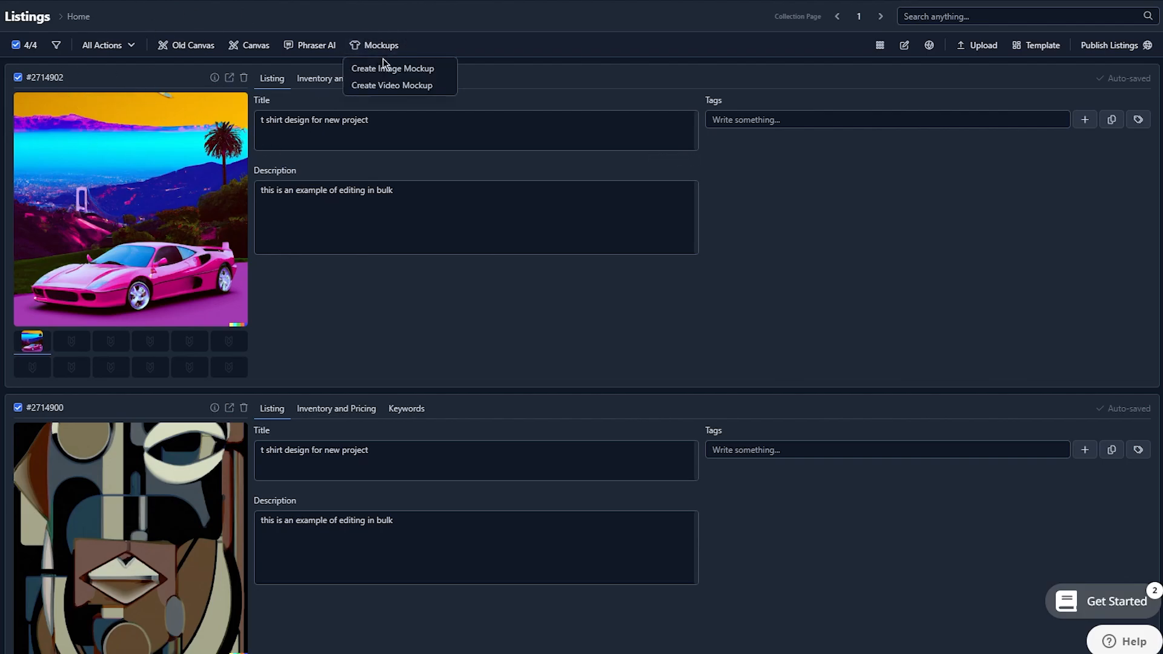
pyautogui.click(388, 69)
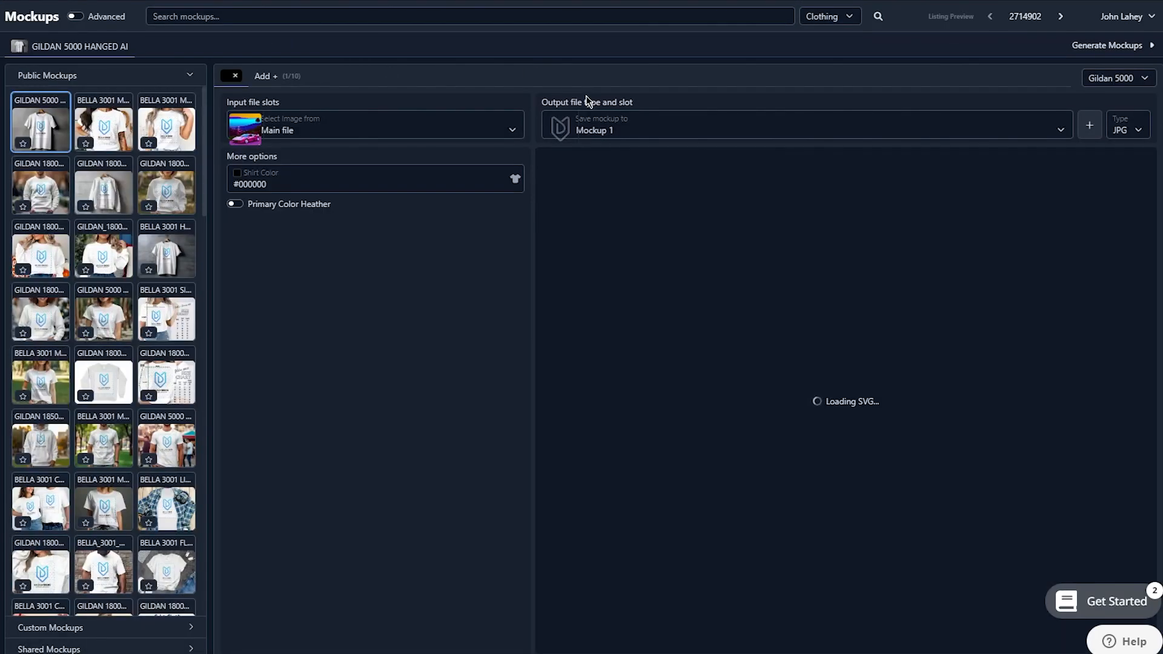
pyautogui.click(395, 123)
pyautogui.click(307, 356)
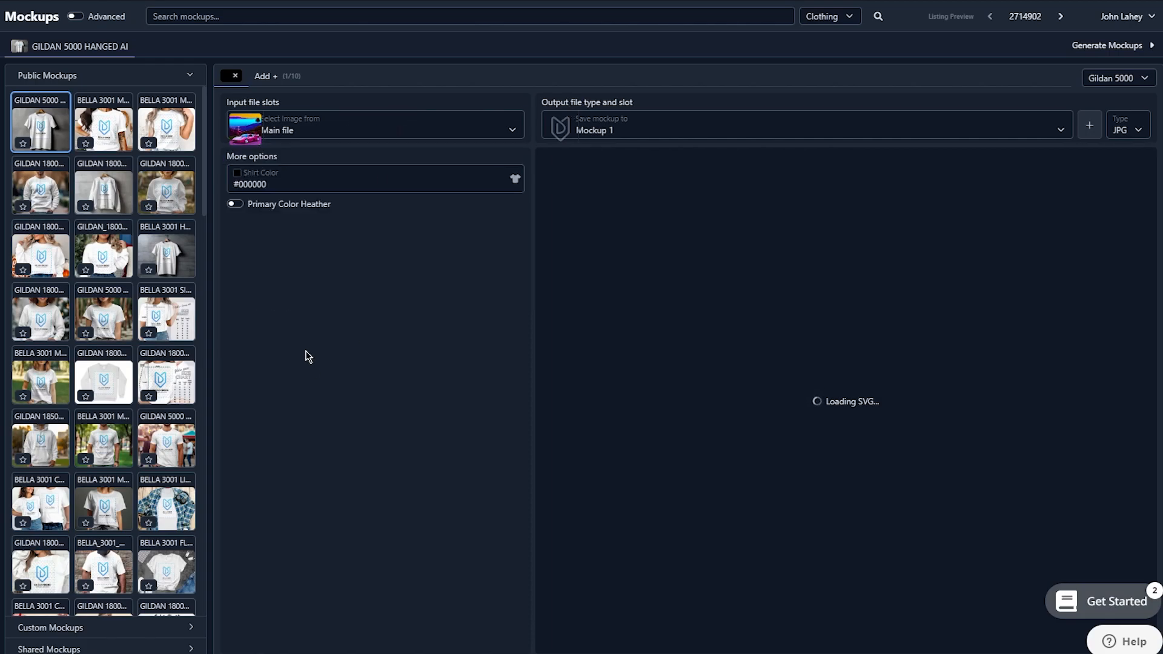